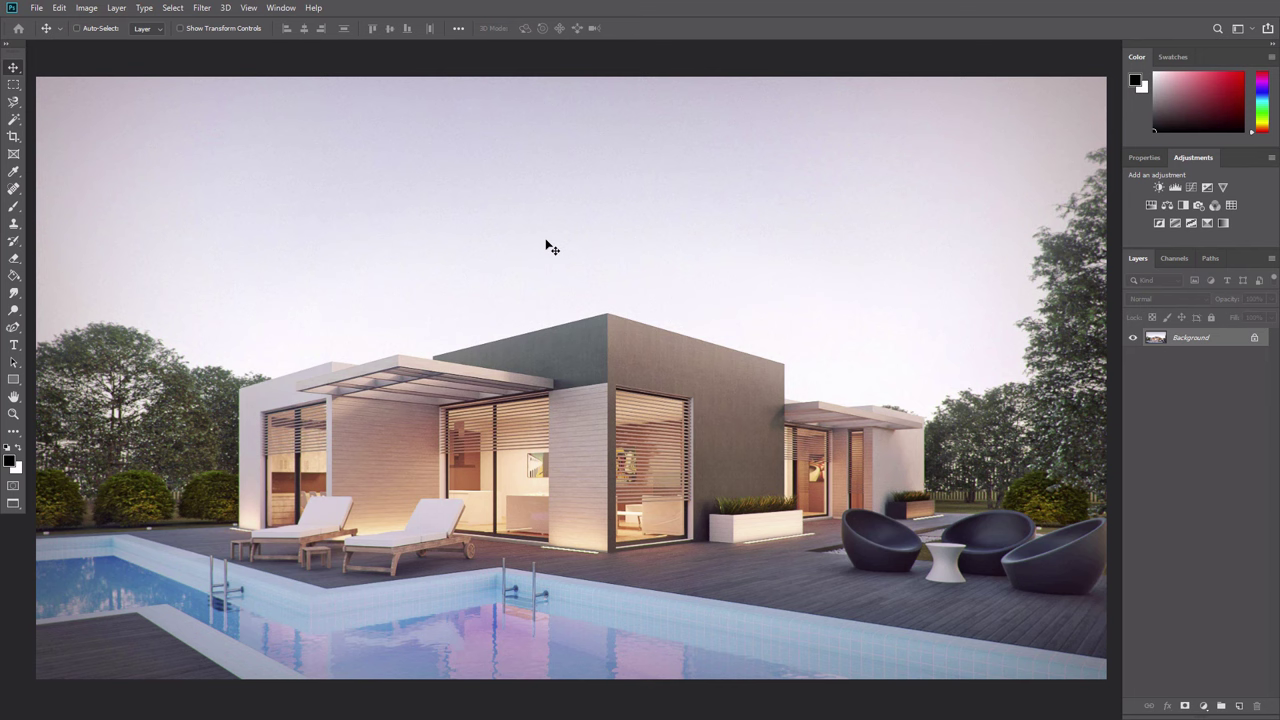
Keep the pool house photo in RGB Color mode.
click(86, 8)
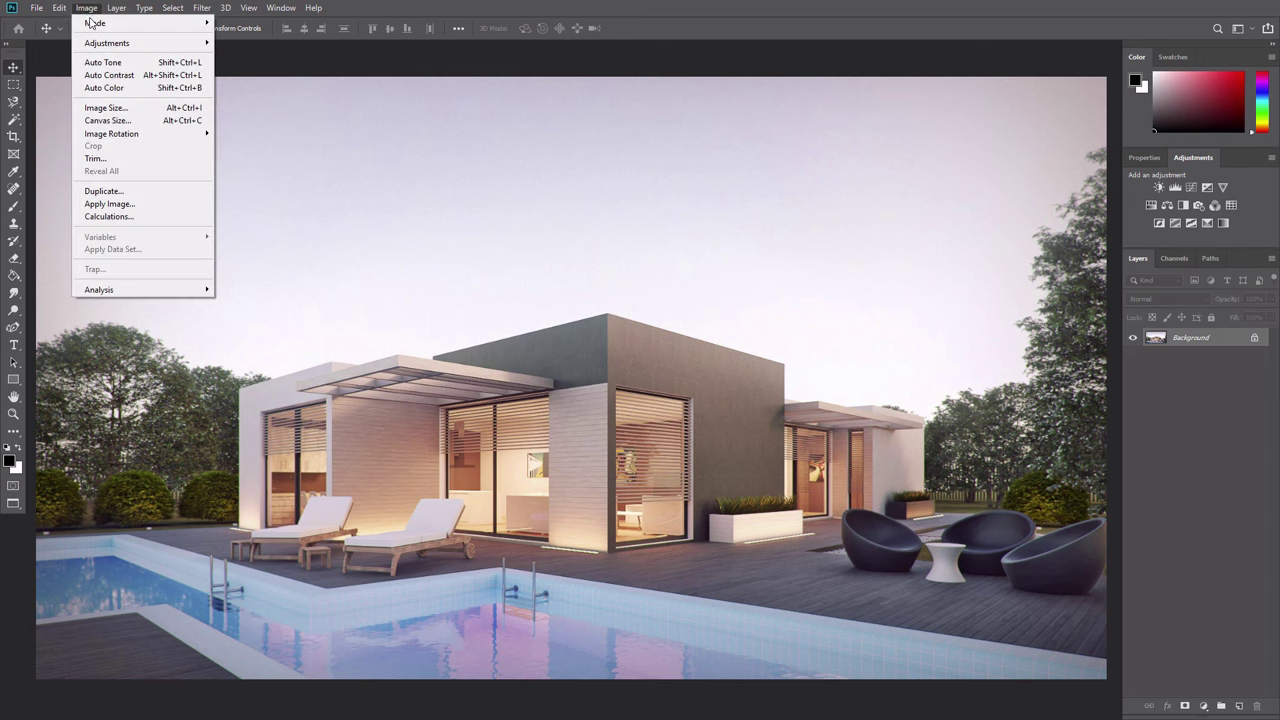
mouse_move(93, 25)
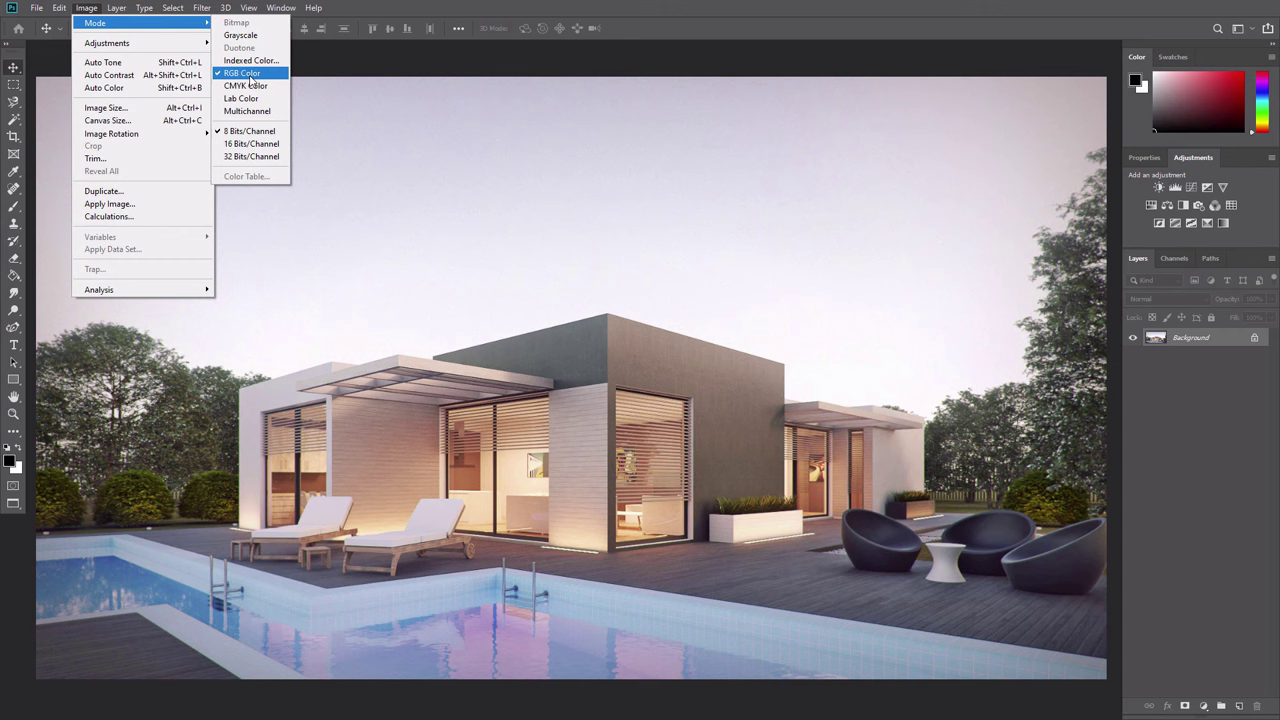
click(242, 73)
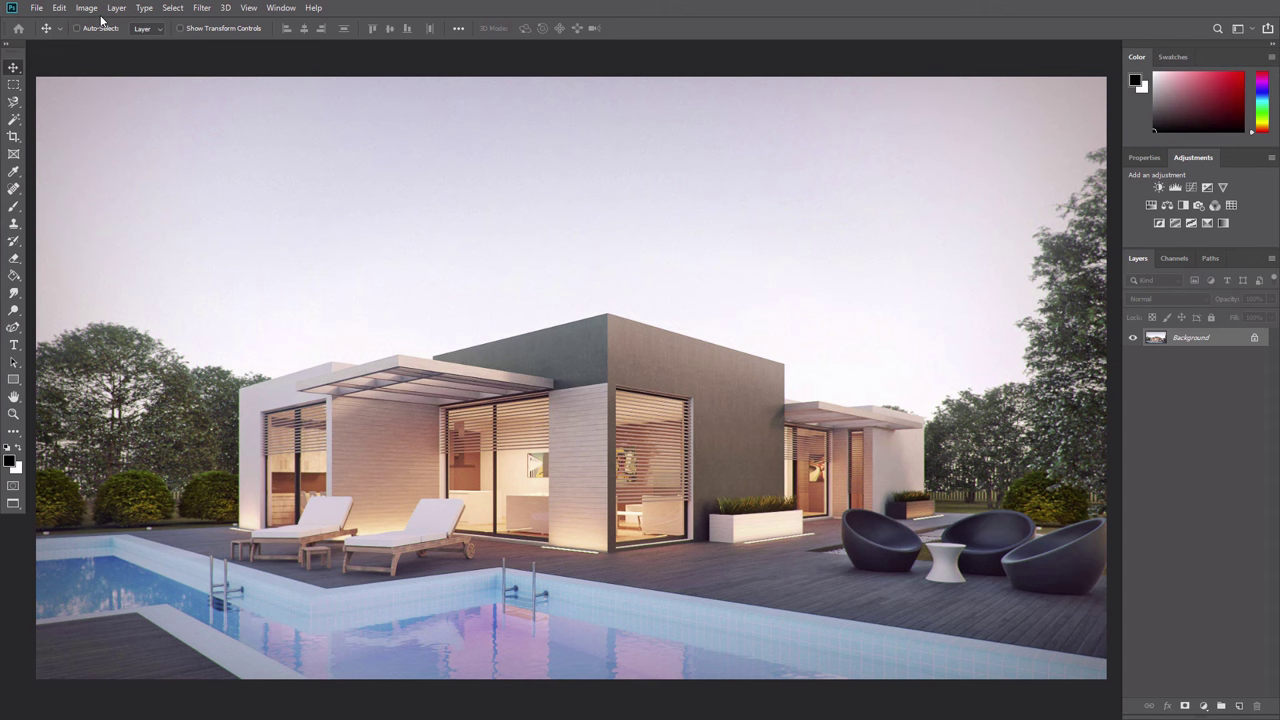
Resize the photo to a width of 2320 px (2320 × 1305).
click(89, 9)
click(105, 107)
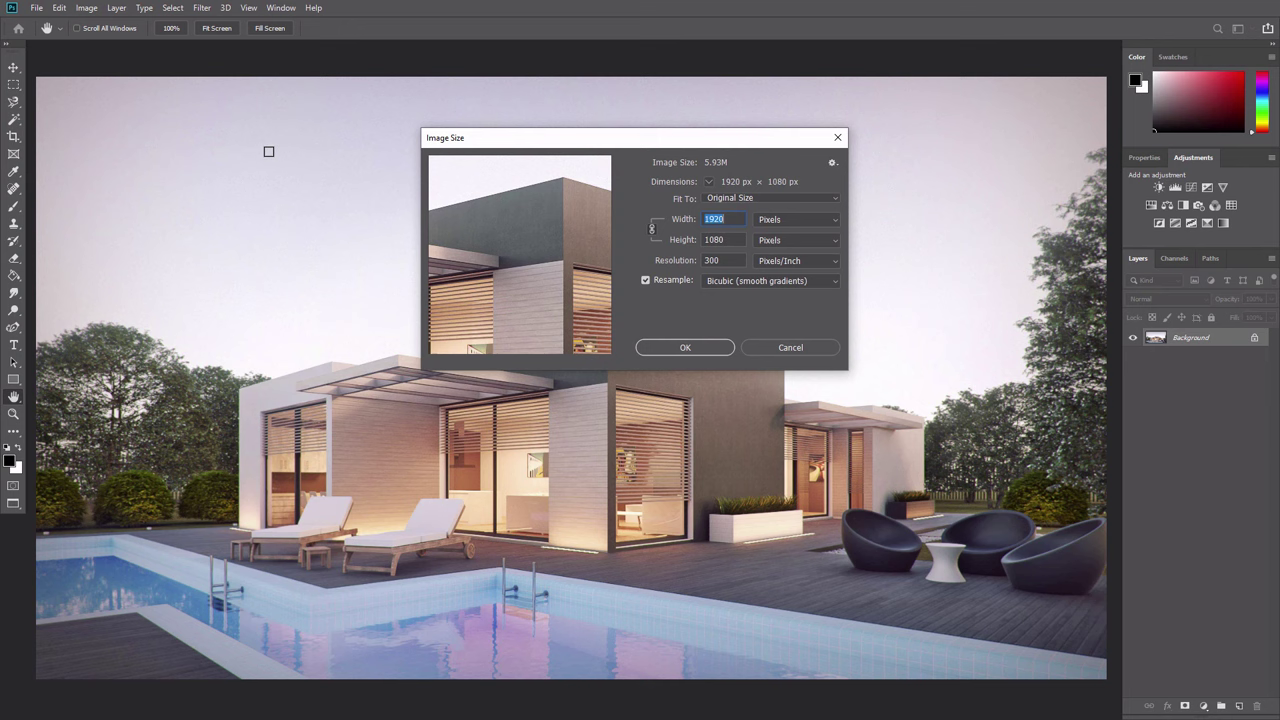
text(232)
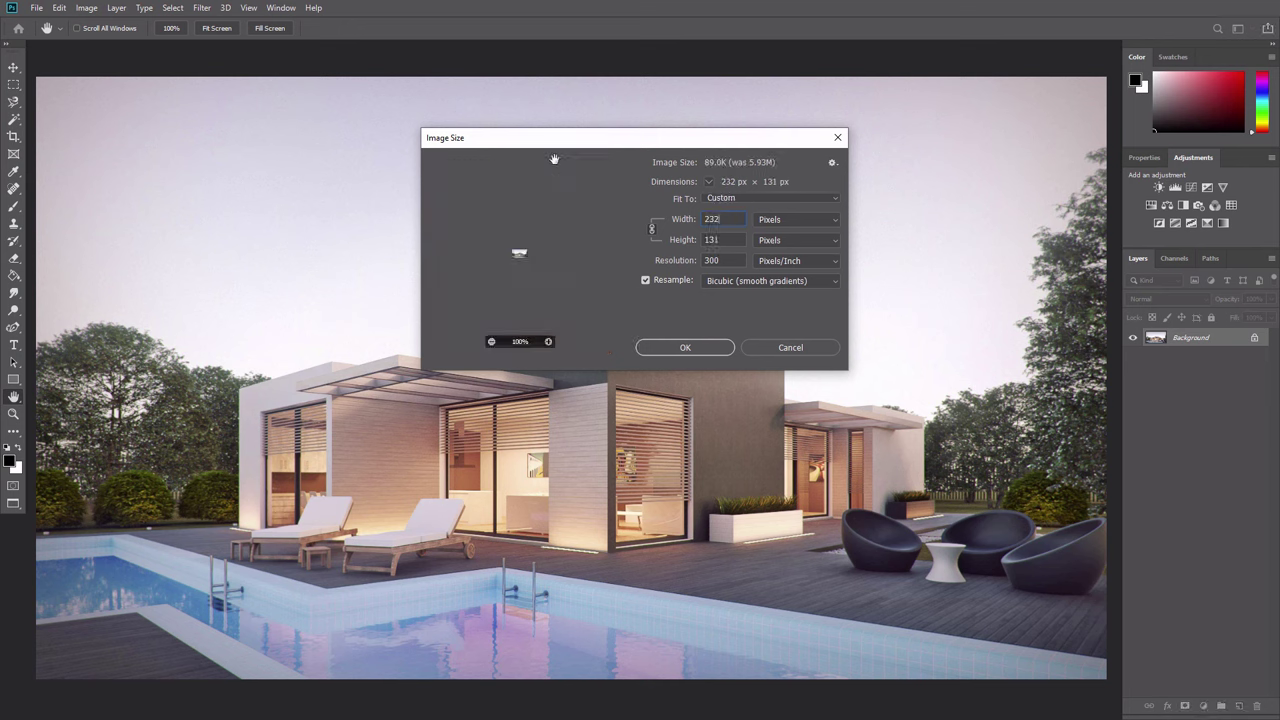
text(0)
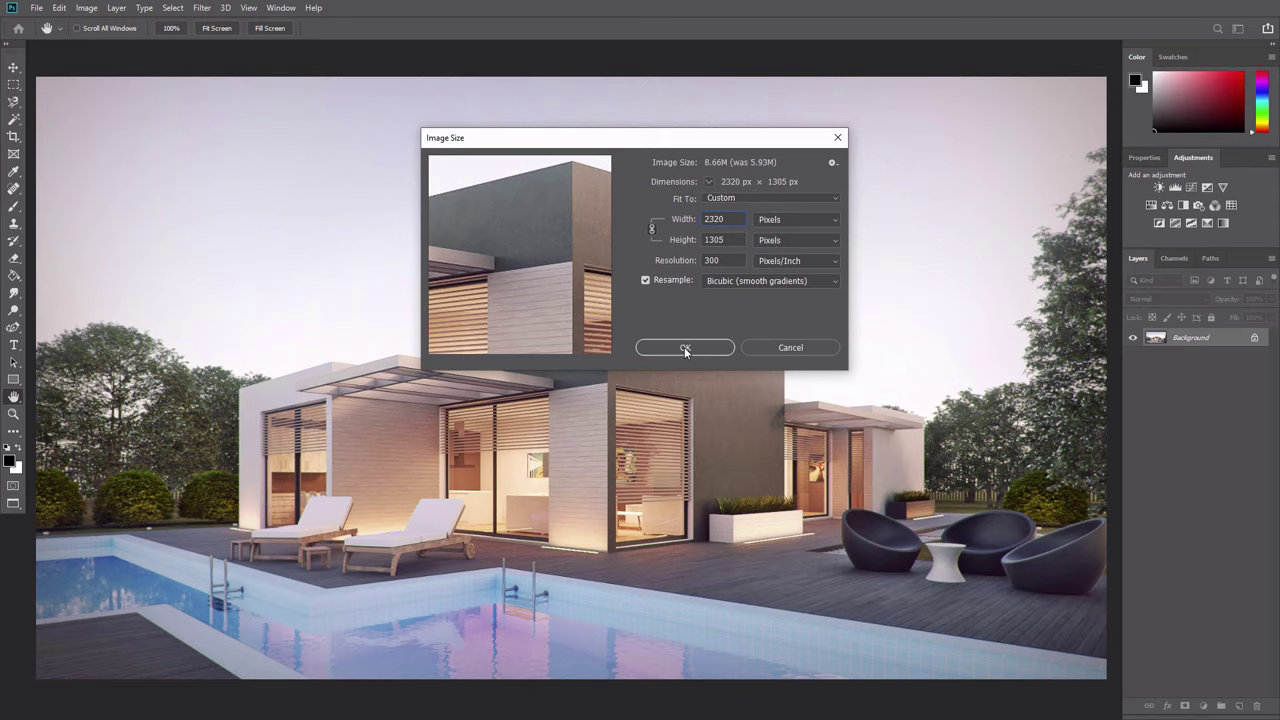
click(684, 347)
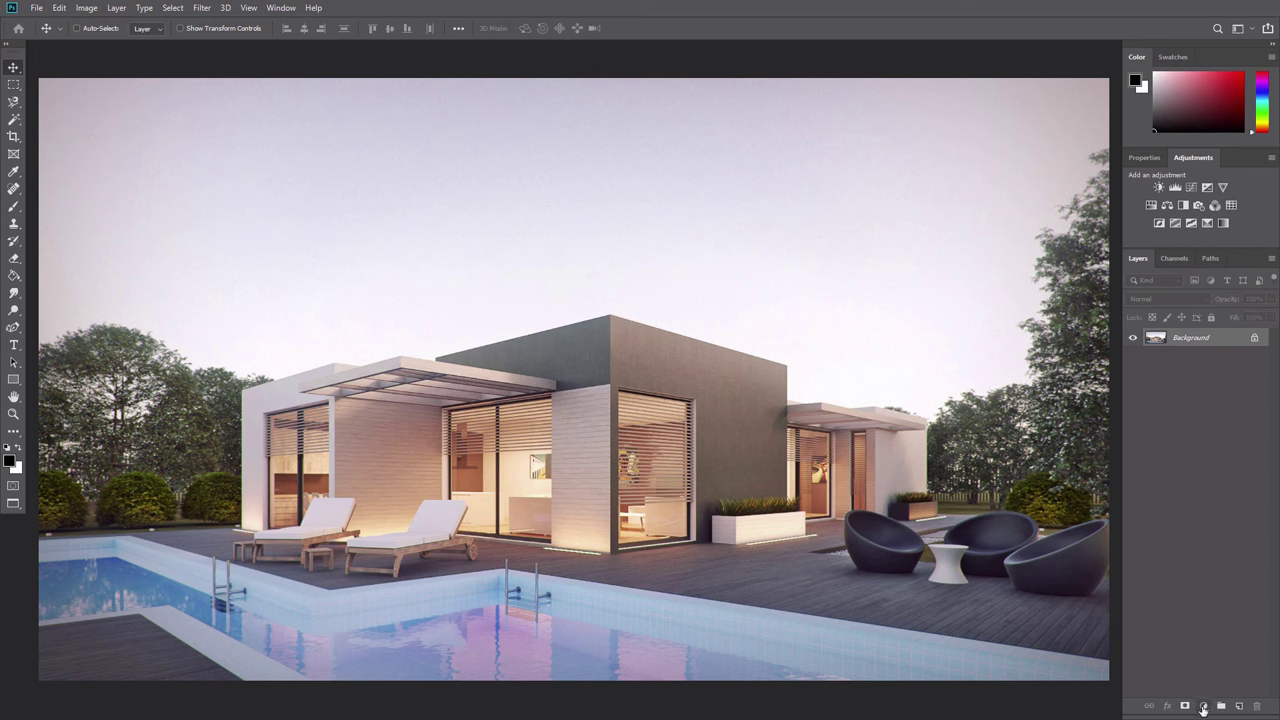
Add a Solid Color fill layer in light grey #f0f0f0.
click(1203, 707)
click(1209, 471)
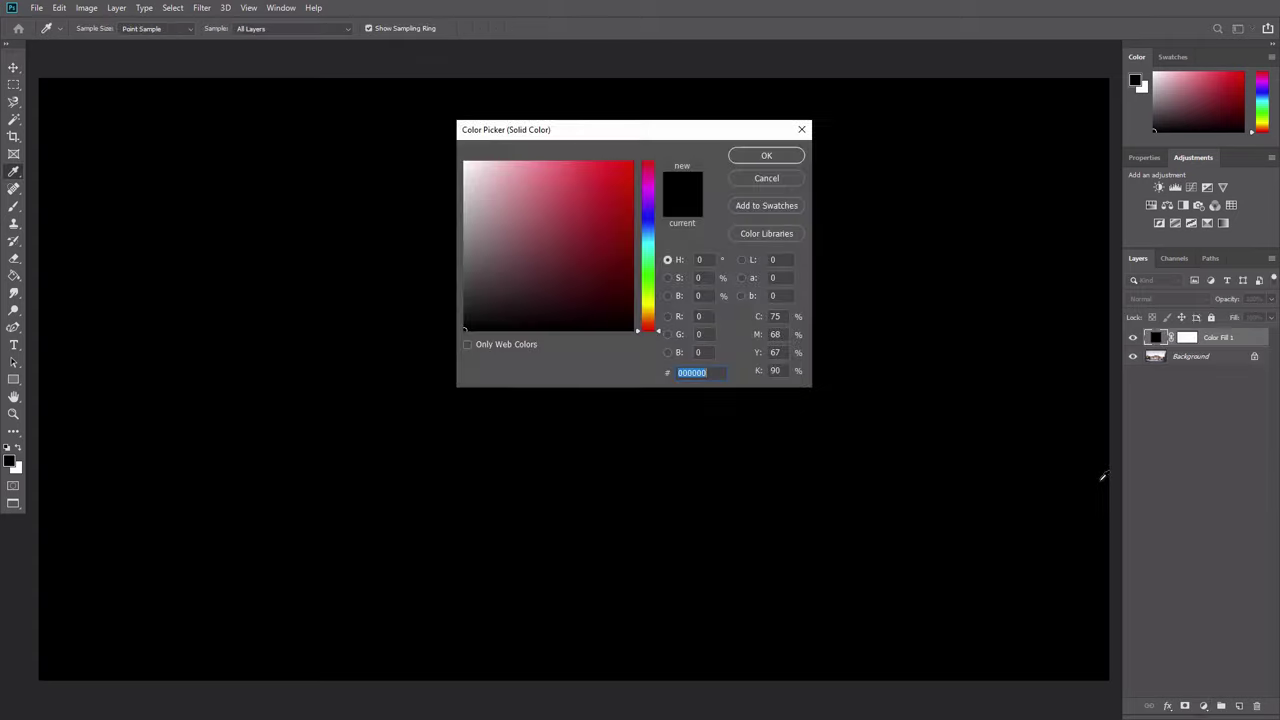
text(f0f0f0)
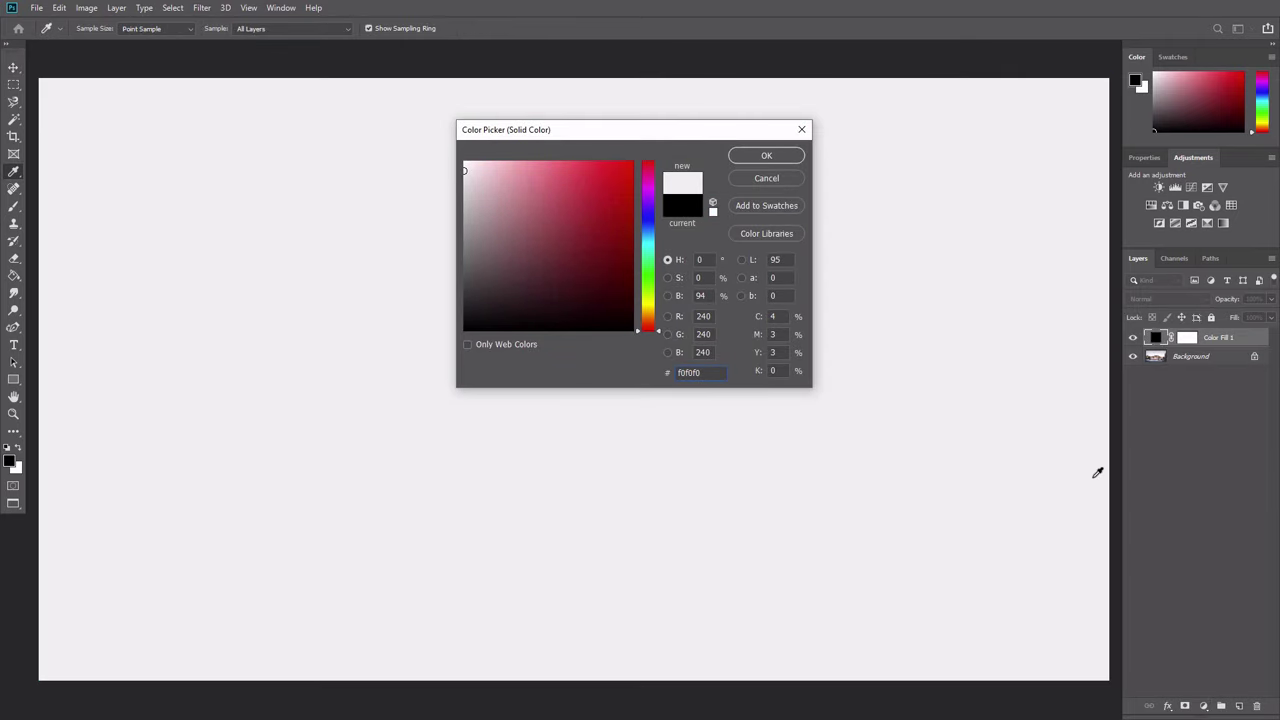
click(784, 158)
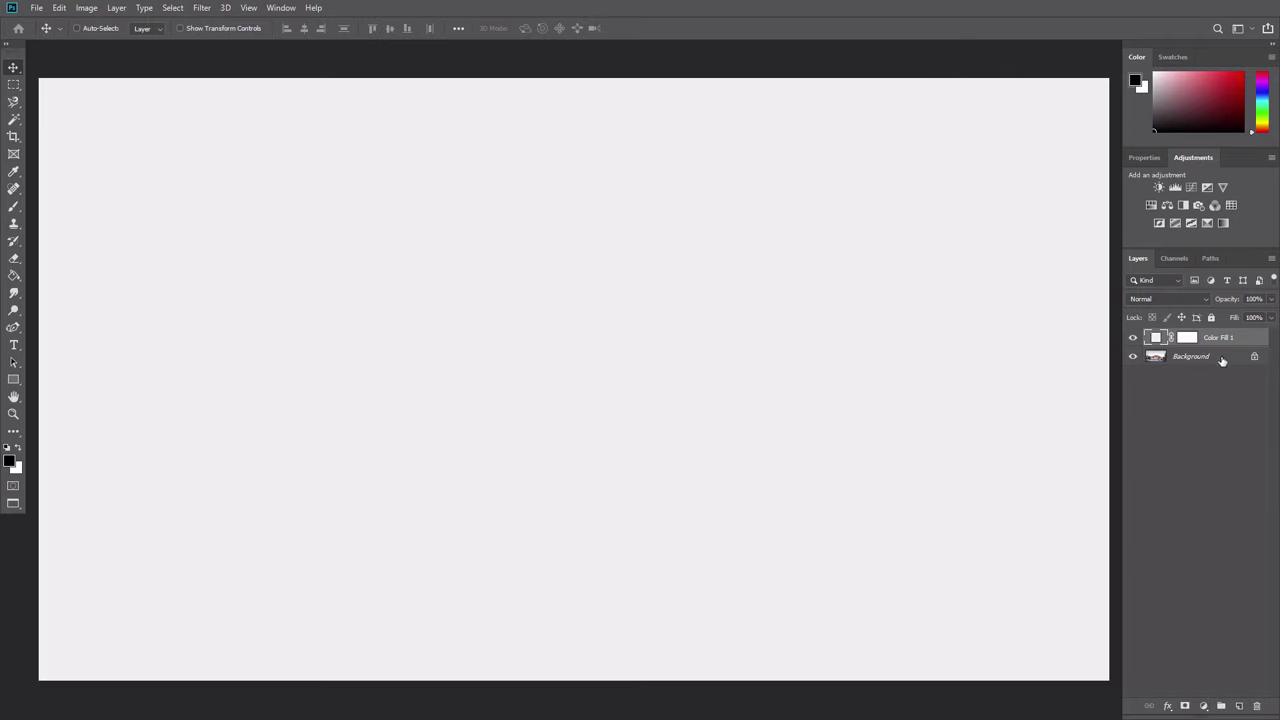
Give the fill layer a radial Soft Light Gradient Overlay at 50% opacity.
double_click(1255, 341)
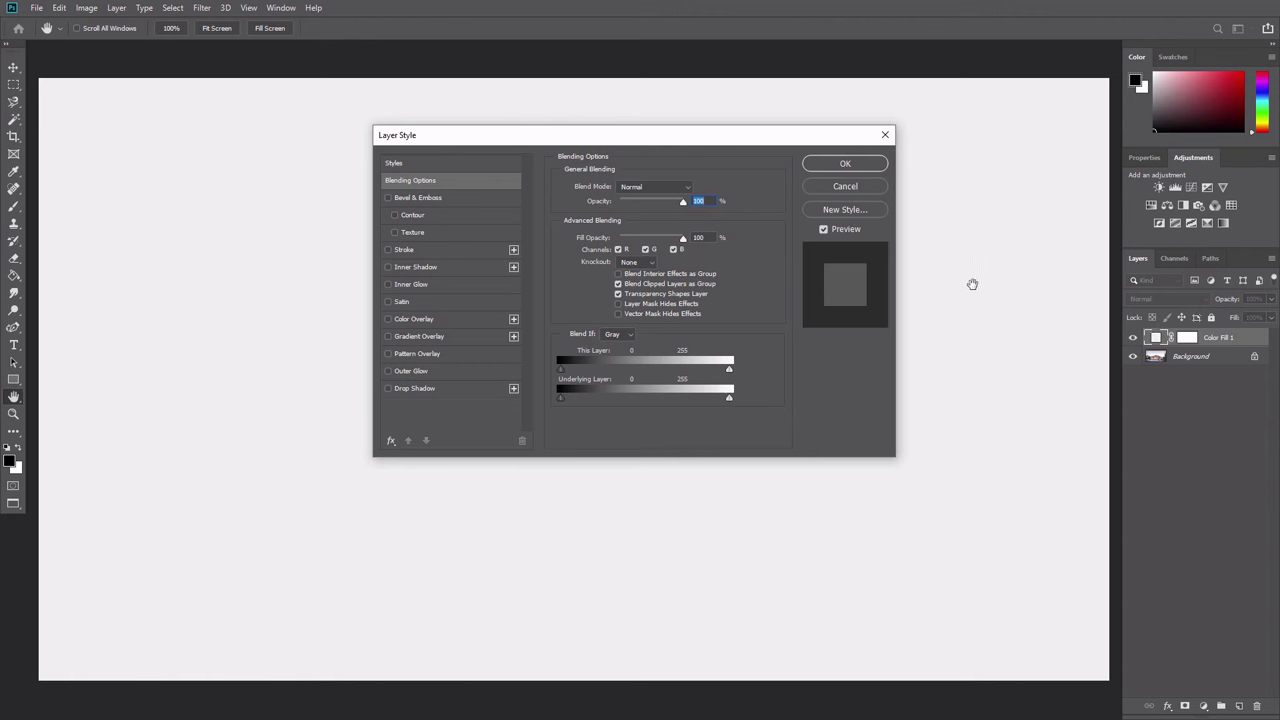
click(411, 337)
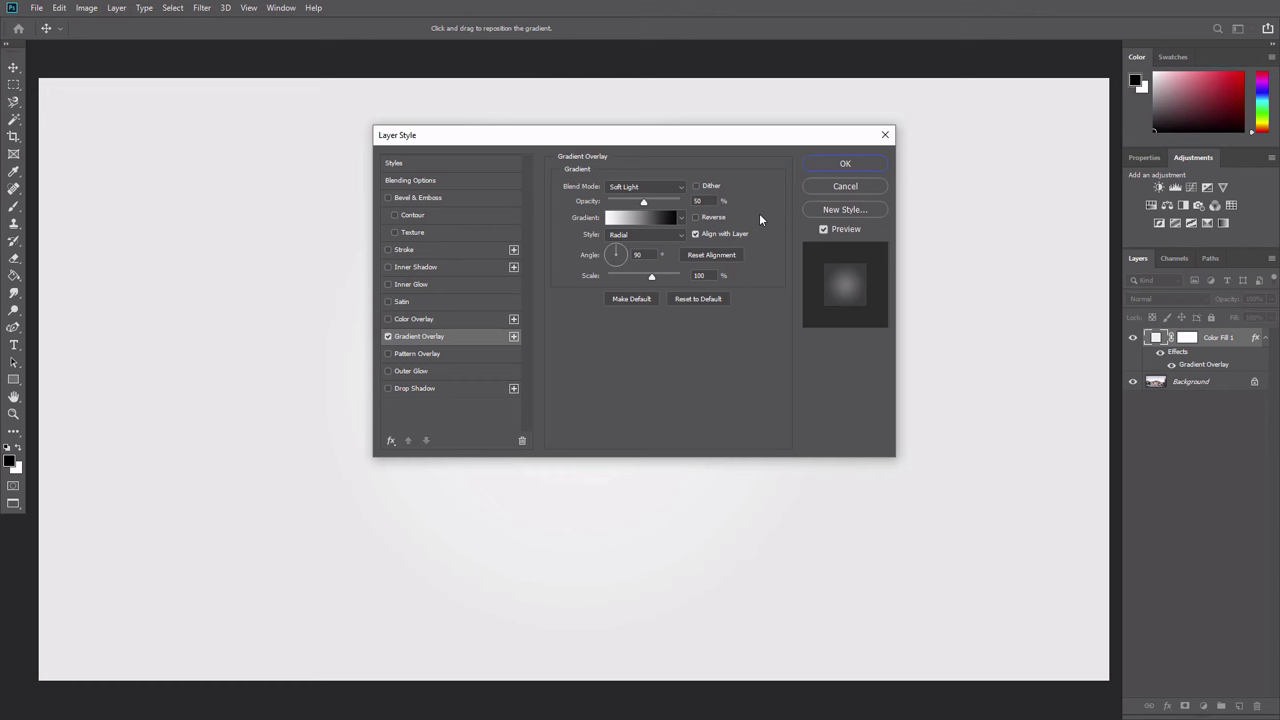
click(822, 166)
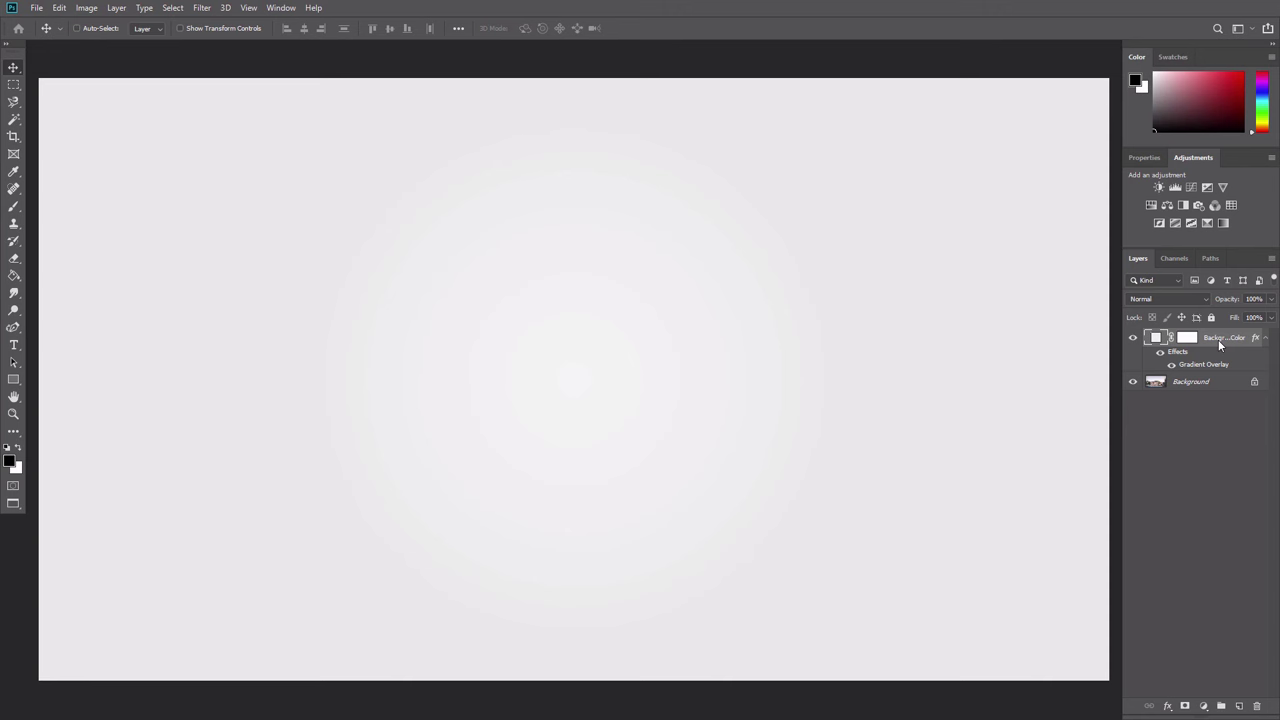
Duplicate the Background photo, move the copy above the grey fill, and desaturate it.
click(1265, 339)
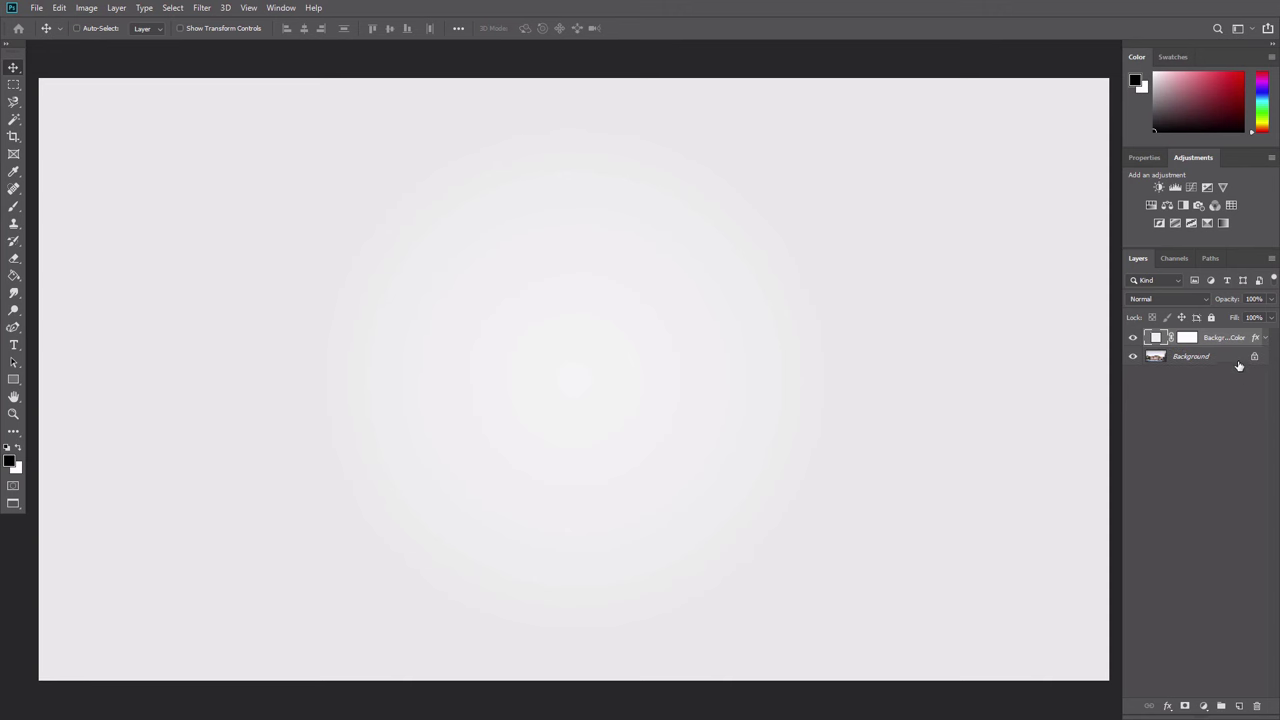
click(1238, 360)
key(ctrl+j)
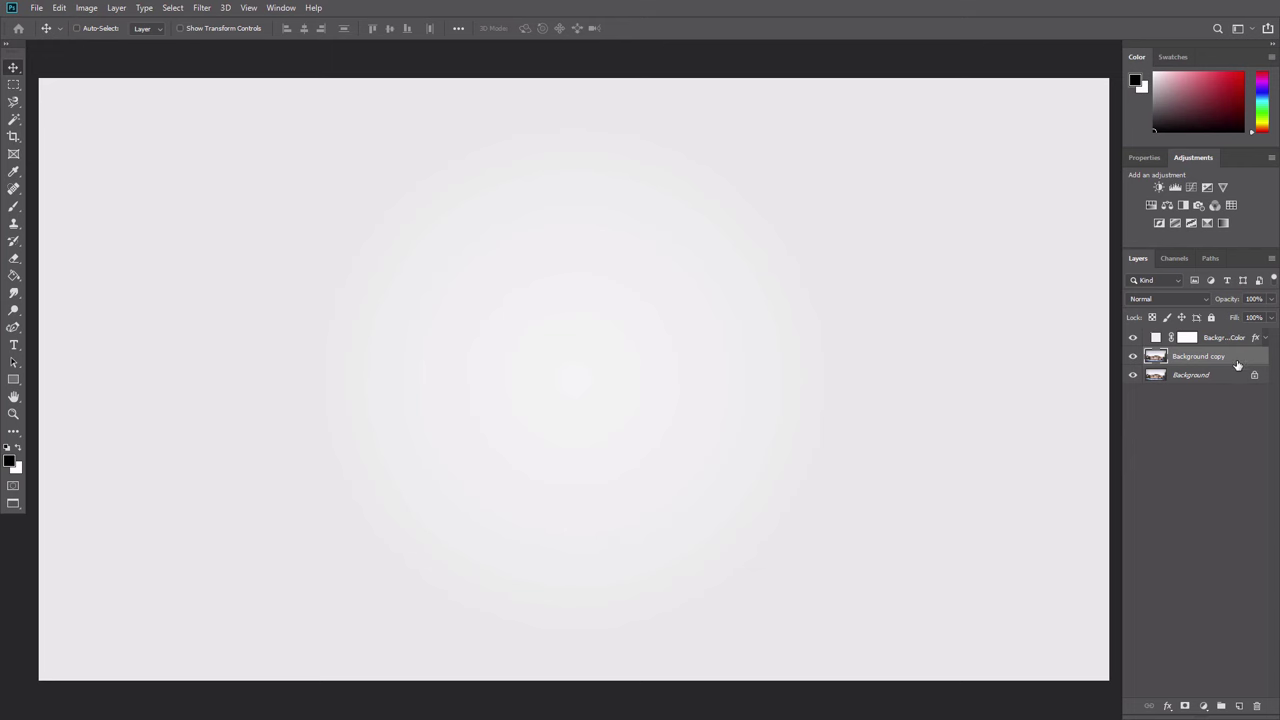
drag(1238, 360, 1240, 334)
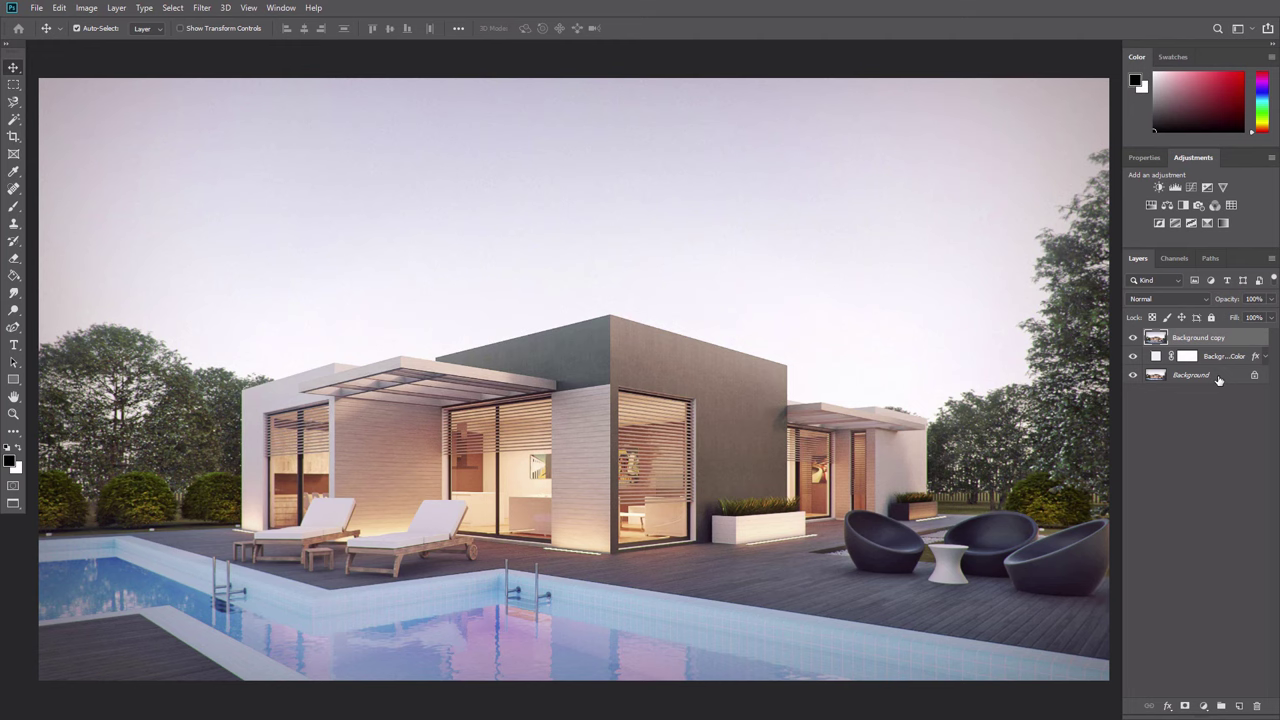
key(ctrl+shift+u)
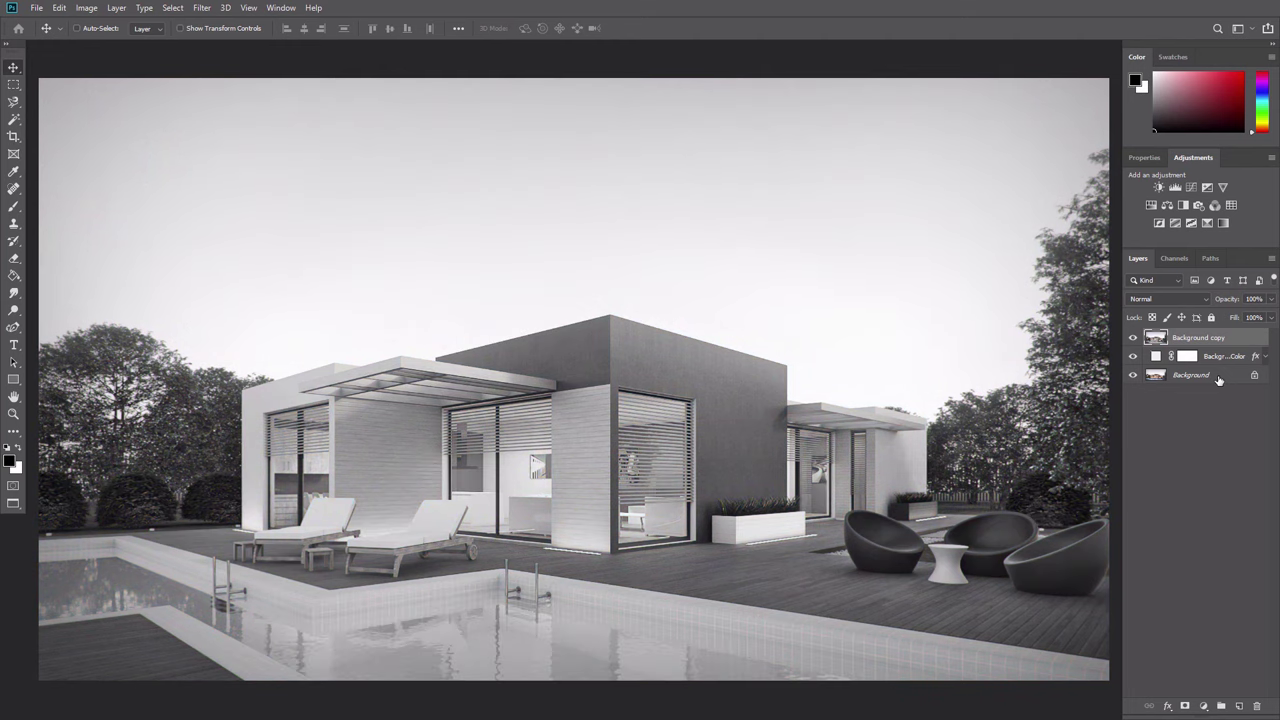
Brighten the grayscale copy with Levels, setting the white input to 200.
click(87, 9)
mouse_move(120, 43)
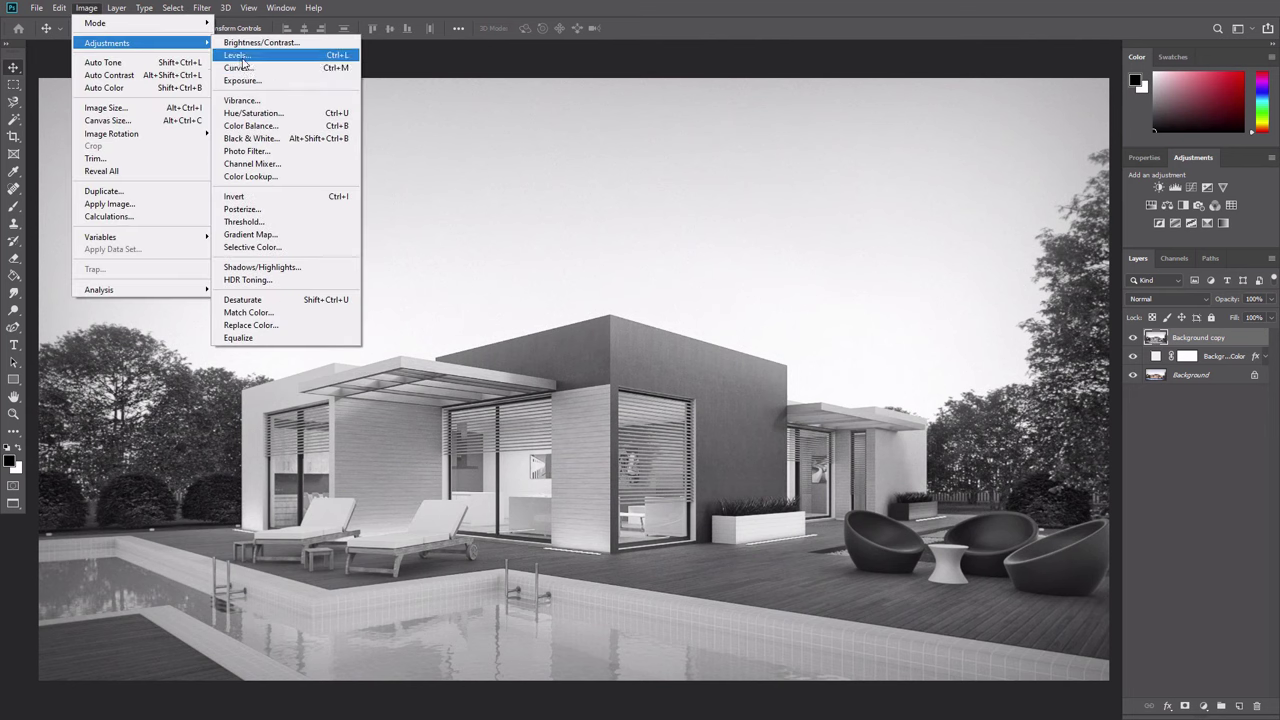
click(262, 57)
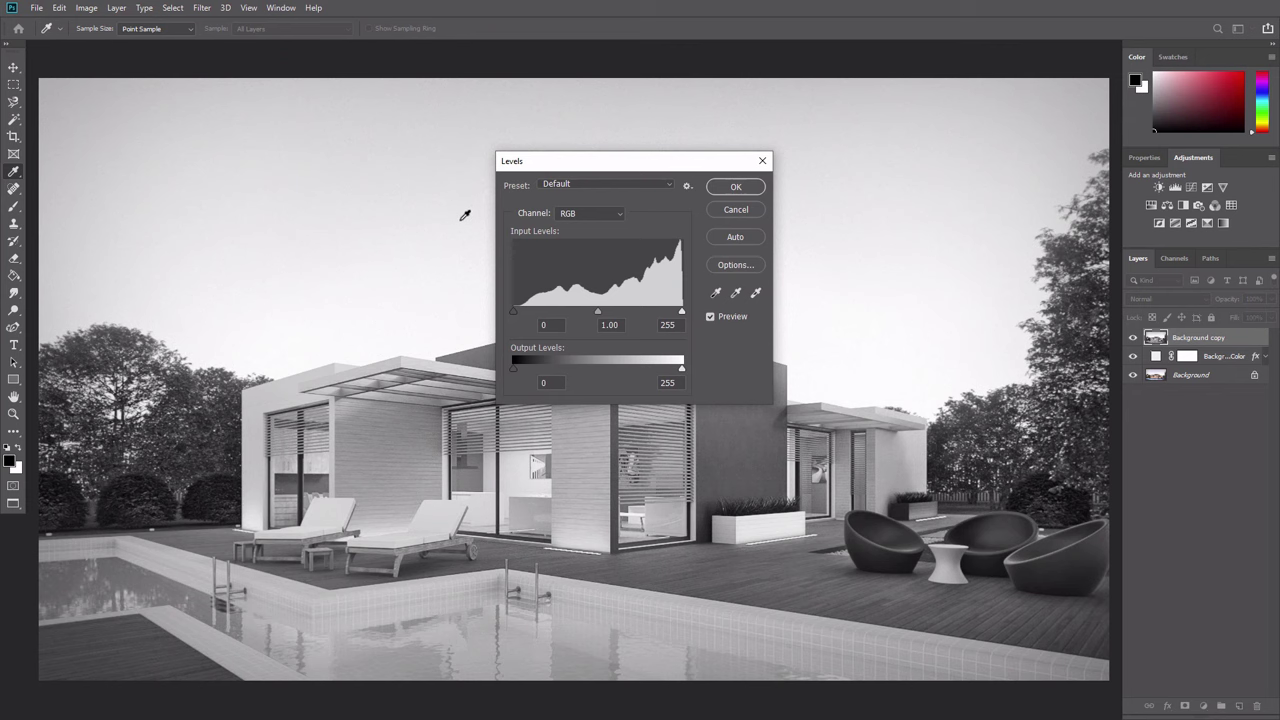
double_click(680, 322)
text(200)
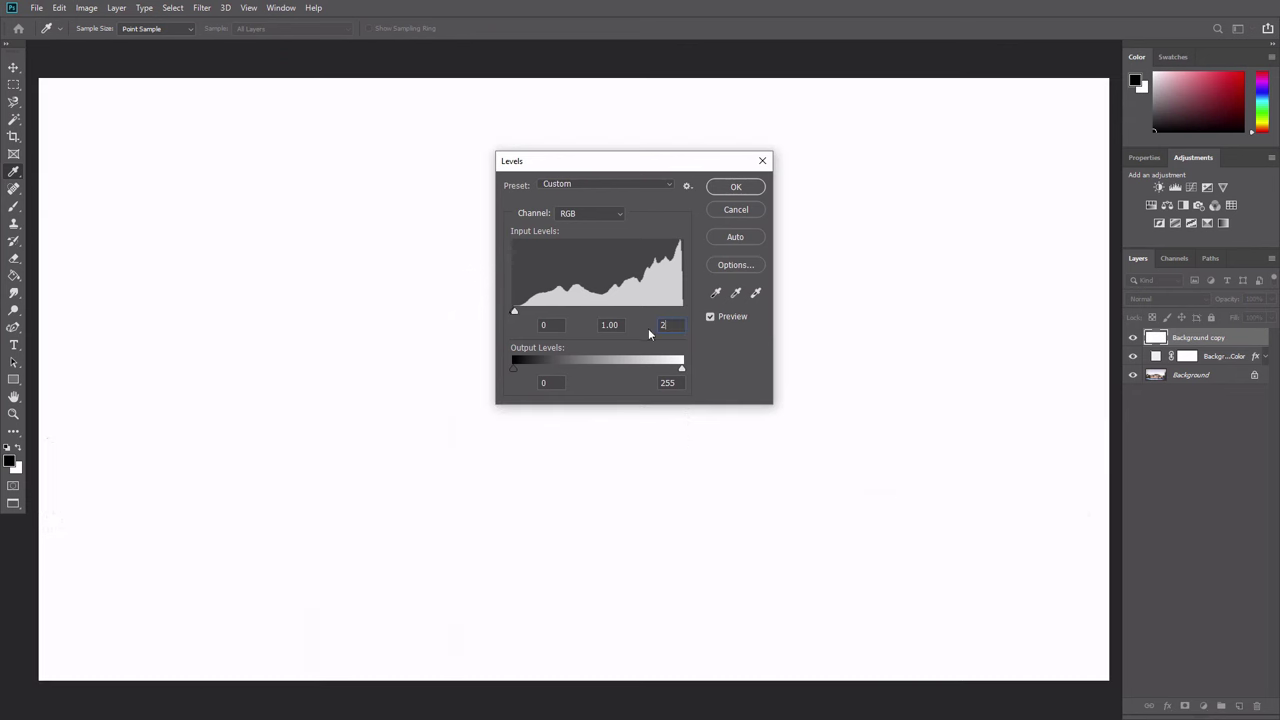
click(731, 187)
key(v)
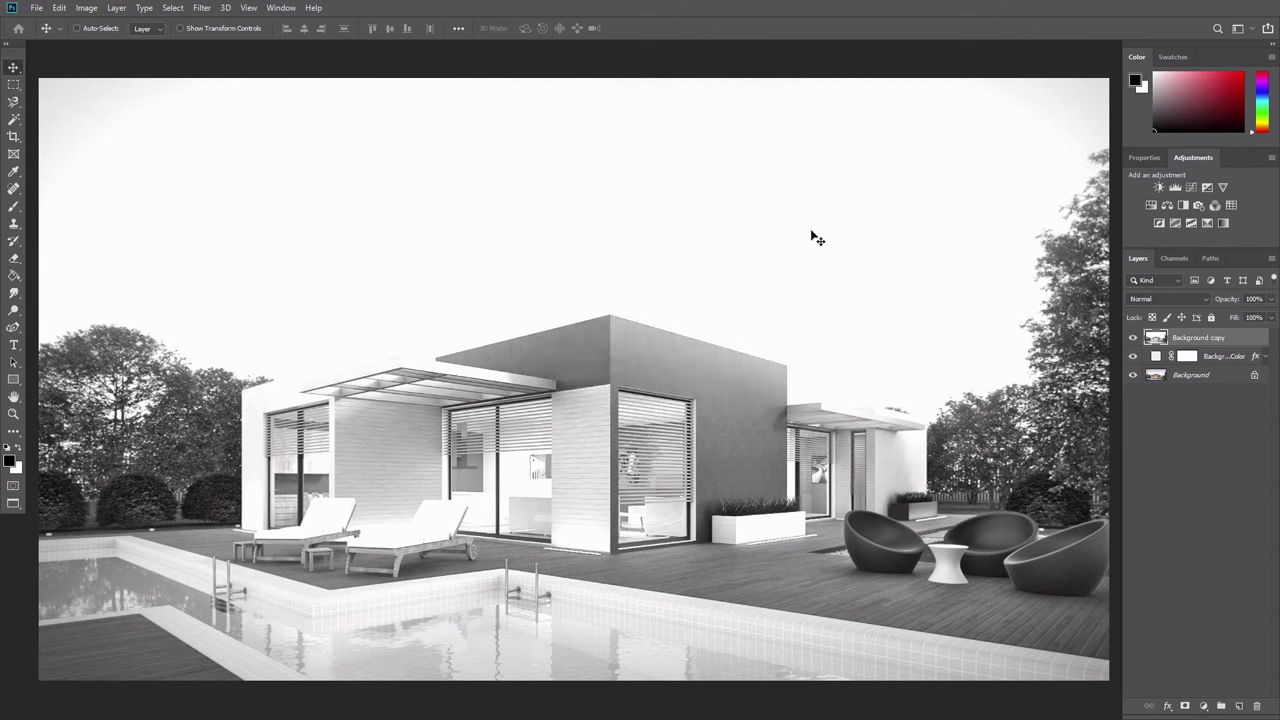
Rename the grayscale copy layer to Temp.
double_click(1198, 338)
text(Temp)
key(Return)
Duplicate Temp, invert the copy, and set it to Color Dodge.
key(ctrl+j)
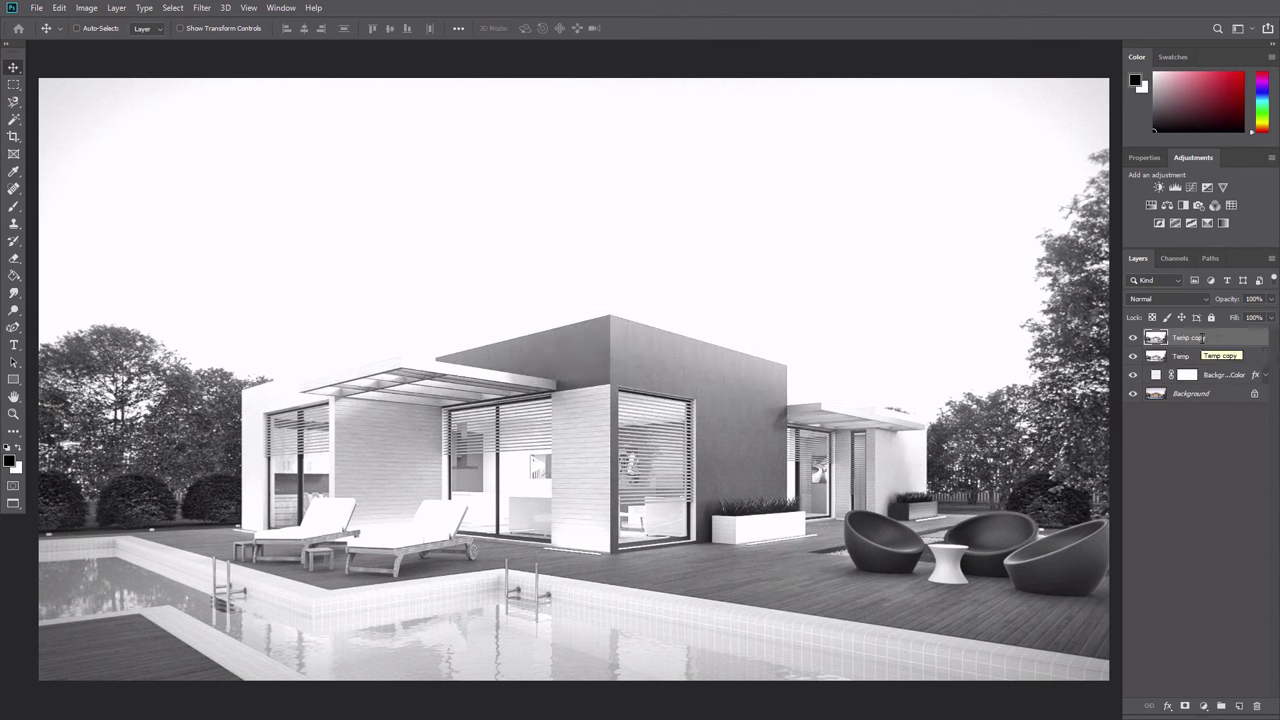
key(ctrl+i)
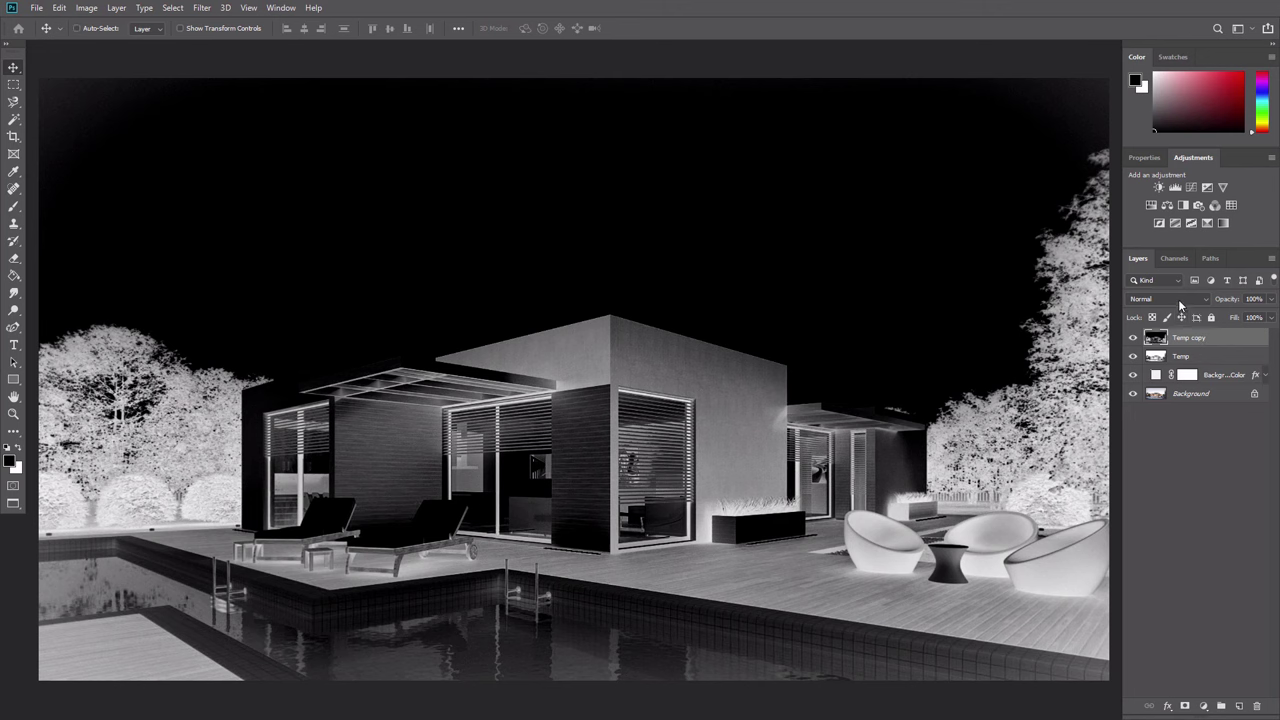
click(1178, 299)
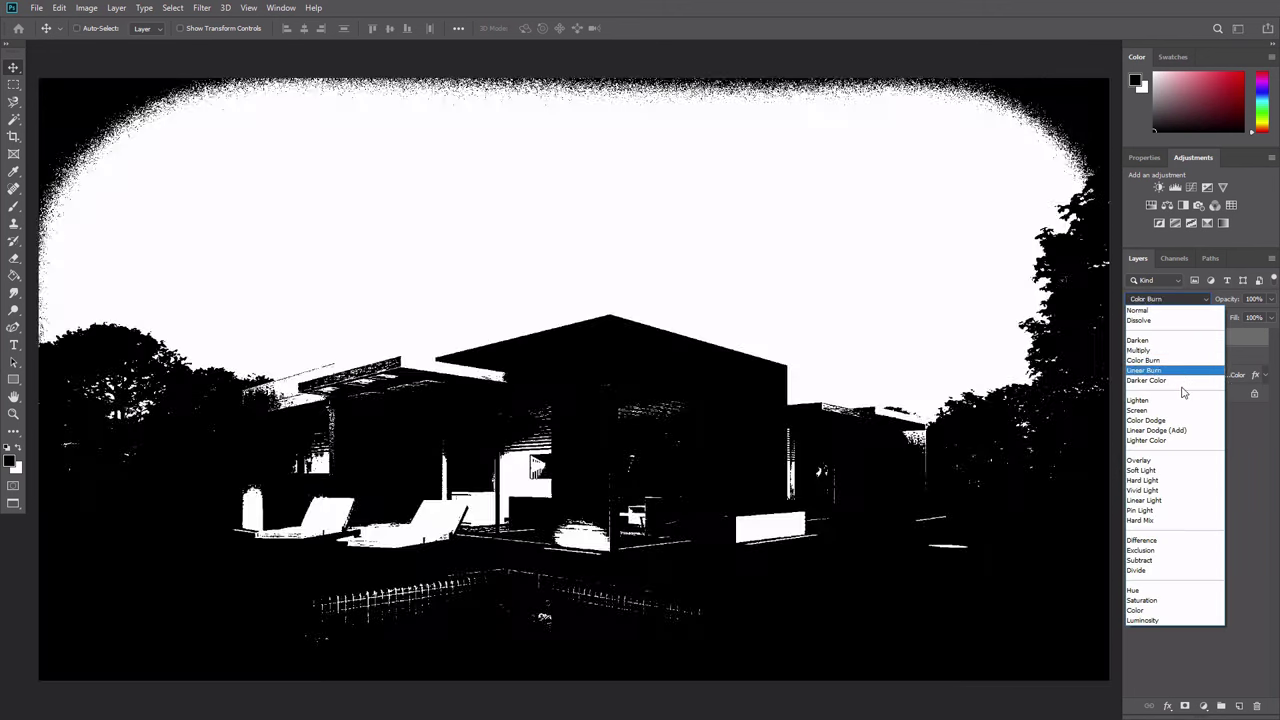
click(1178, 419)
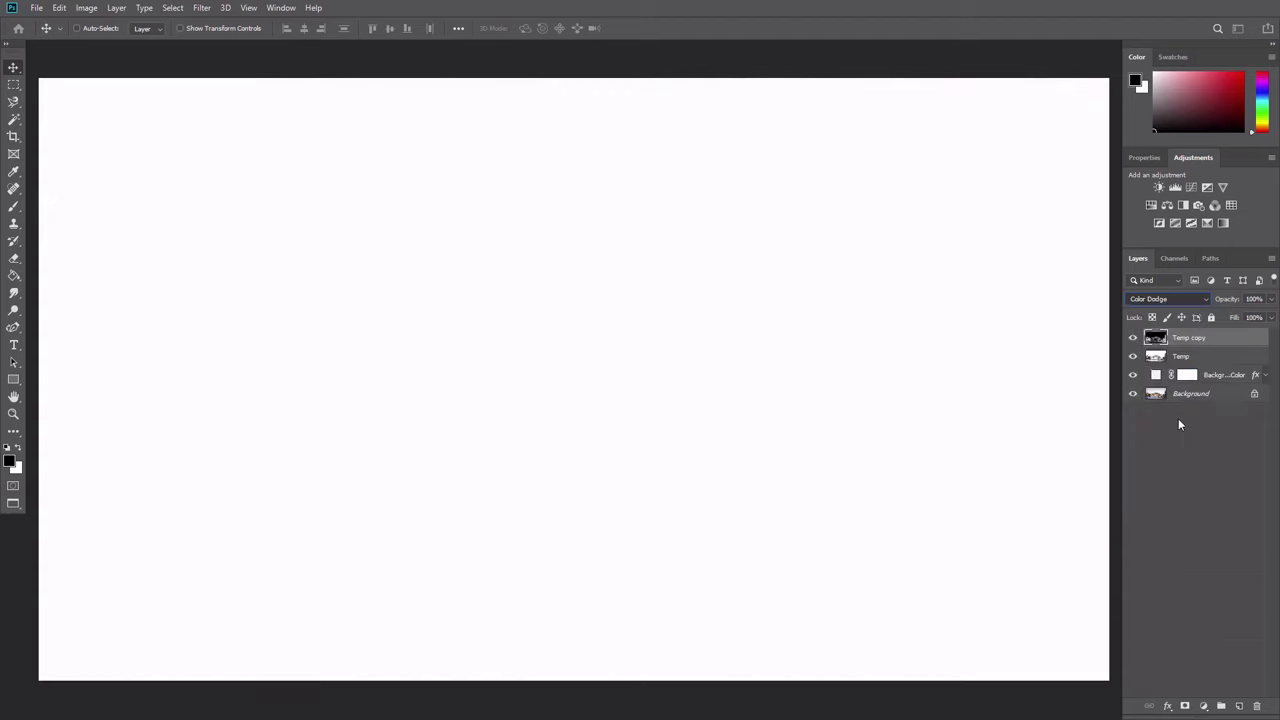
Apply the Minimum filter at radius 2 to the inverted Temp copy.
click(202, 8)
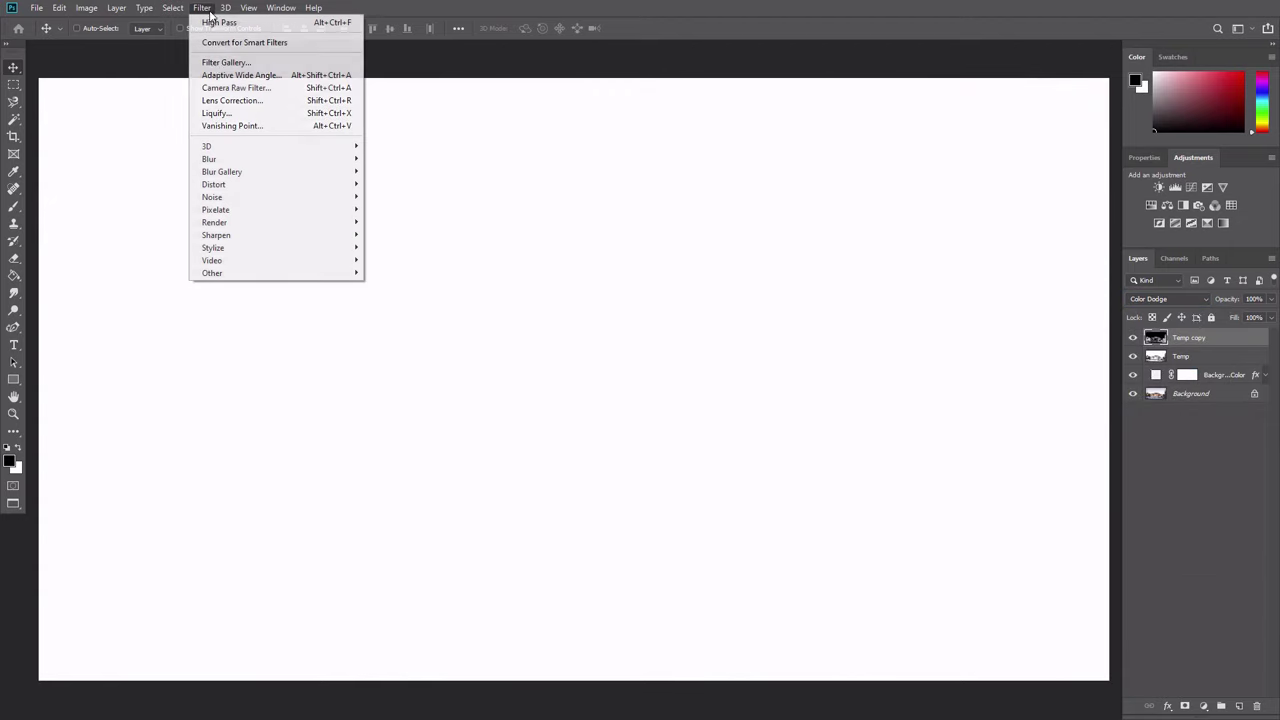
mouse_move(251, 275)
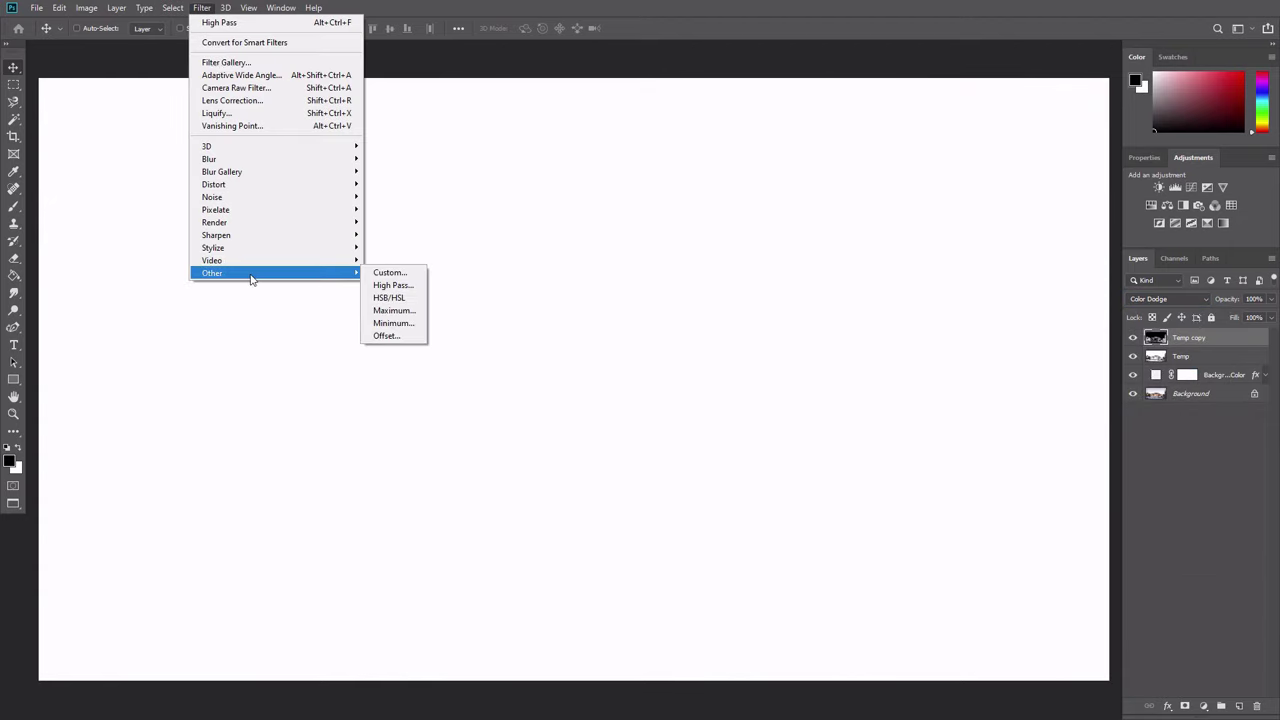
click(390, 326)
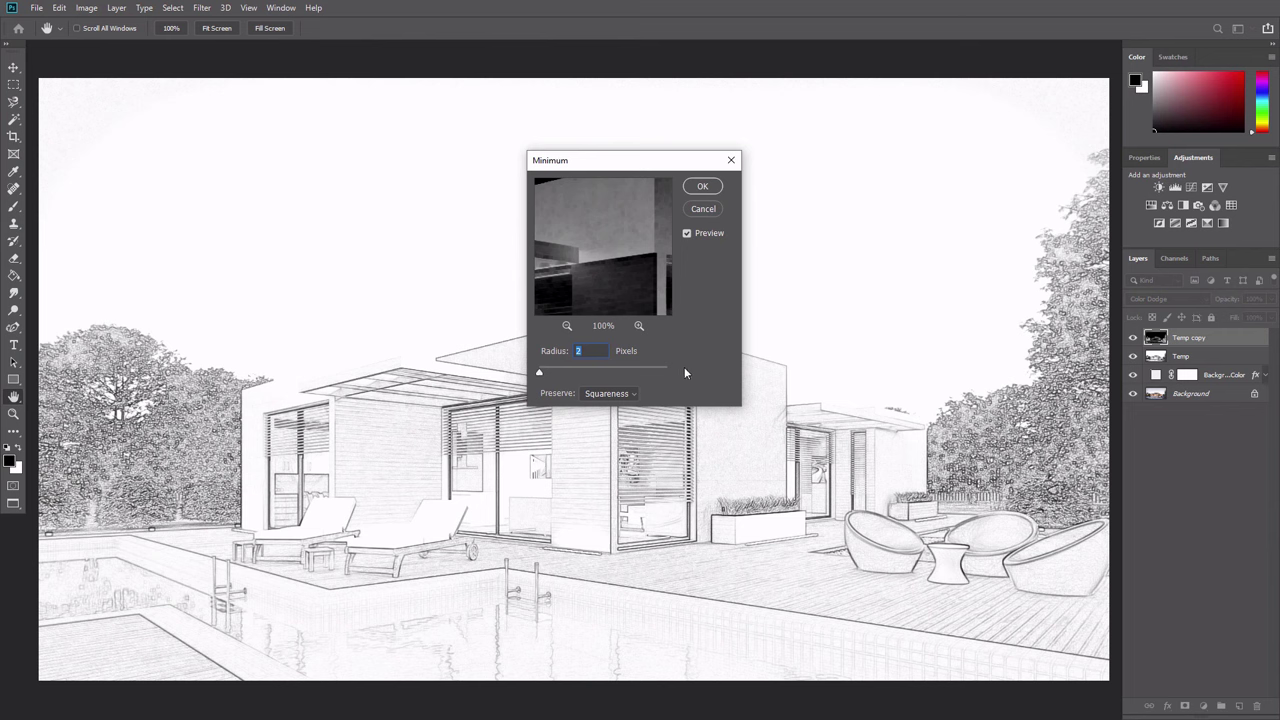
click(702, 186)
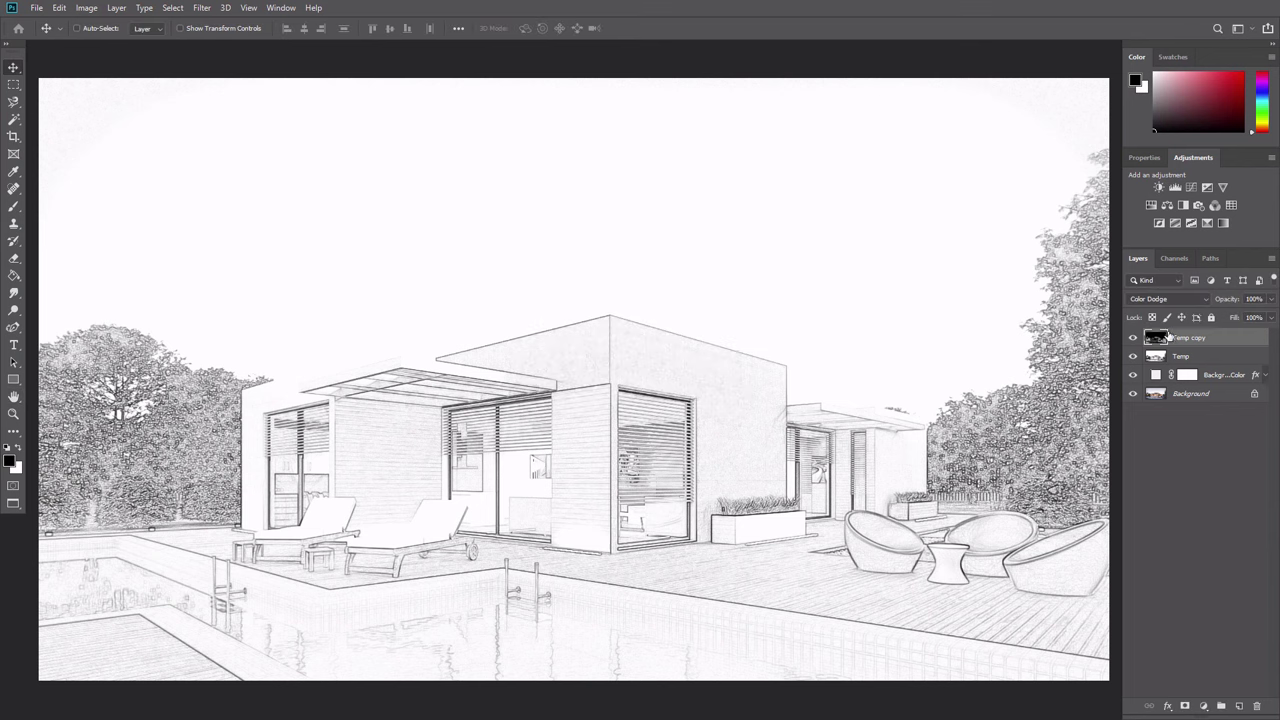
Merge the copy down into Temp, set it to Multiply, and start renaming it.
key(ctrl+e)
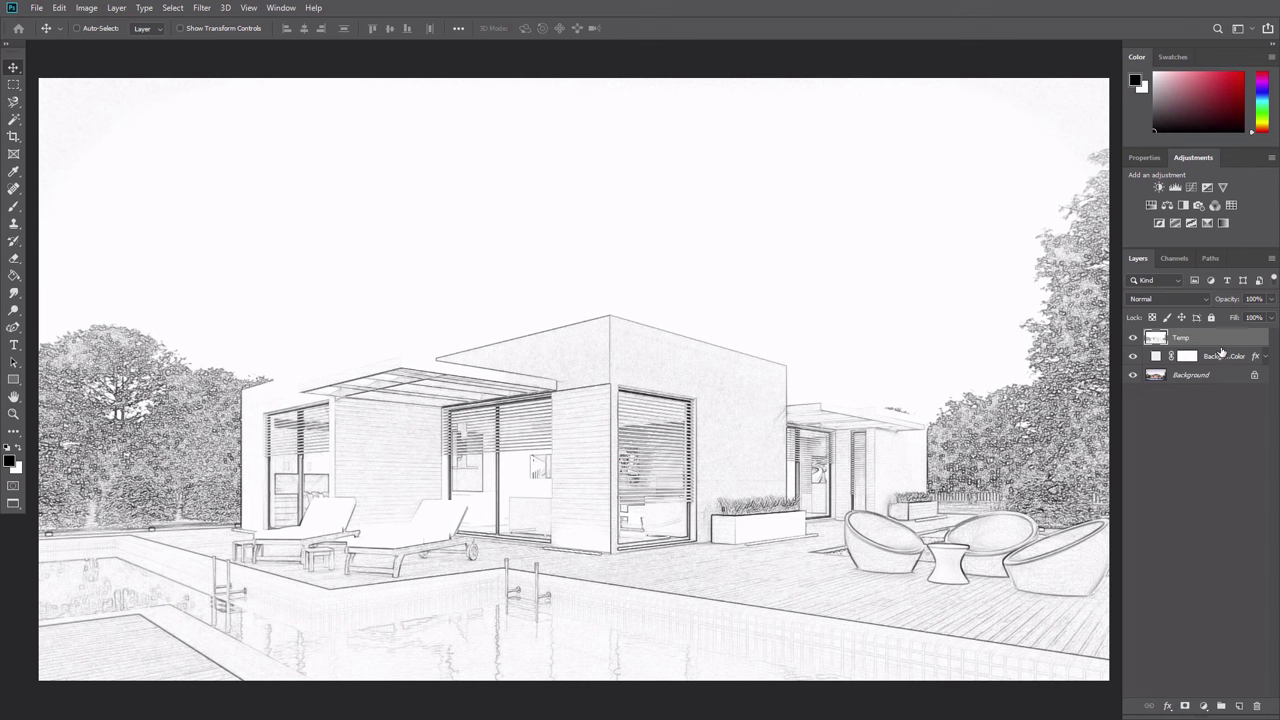
click(1178, 299)
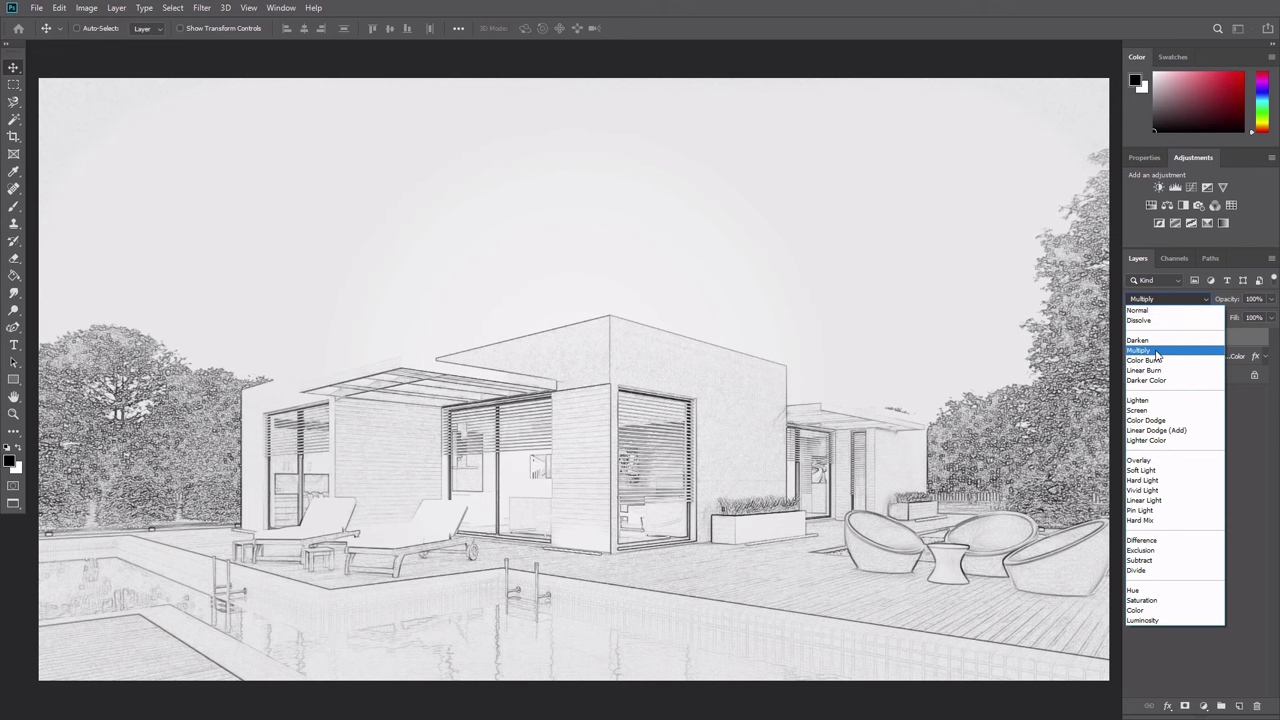
click(1157, 351)
double_click(1183, 338)
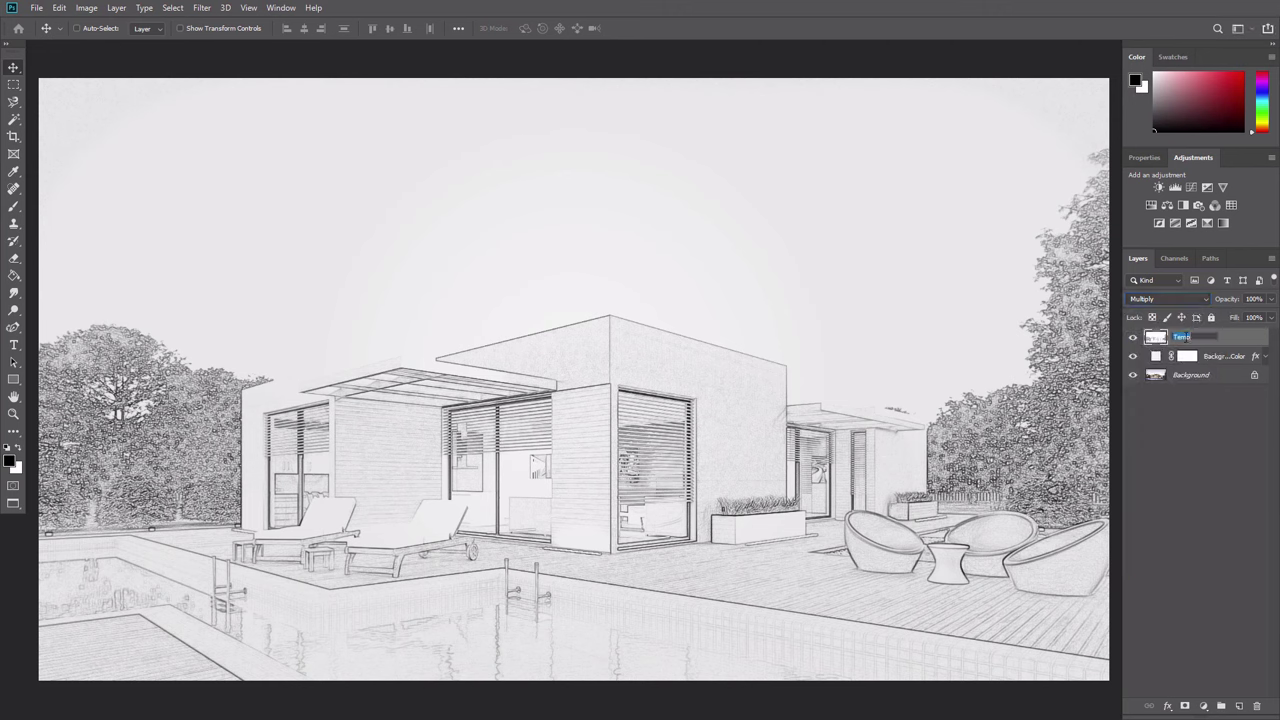
Name the layer Main Sketch and put a new Background copy at the top.
text(Main Sketch)
key(Return)
click(1195, 375)
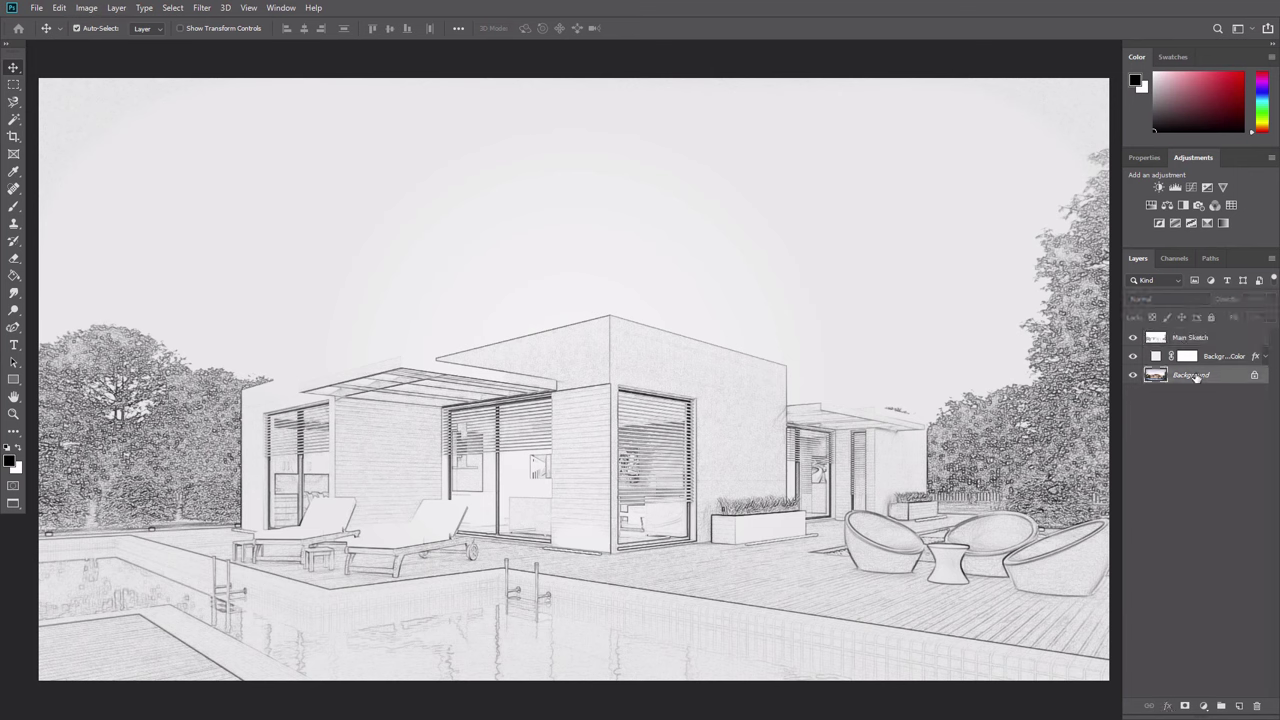
key(ctrl+j)
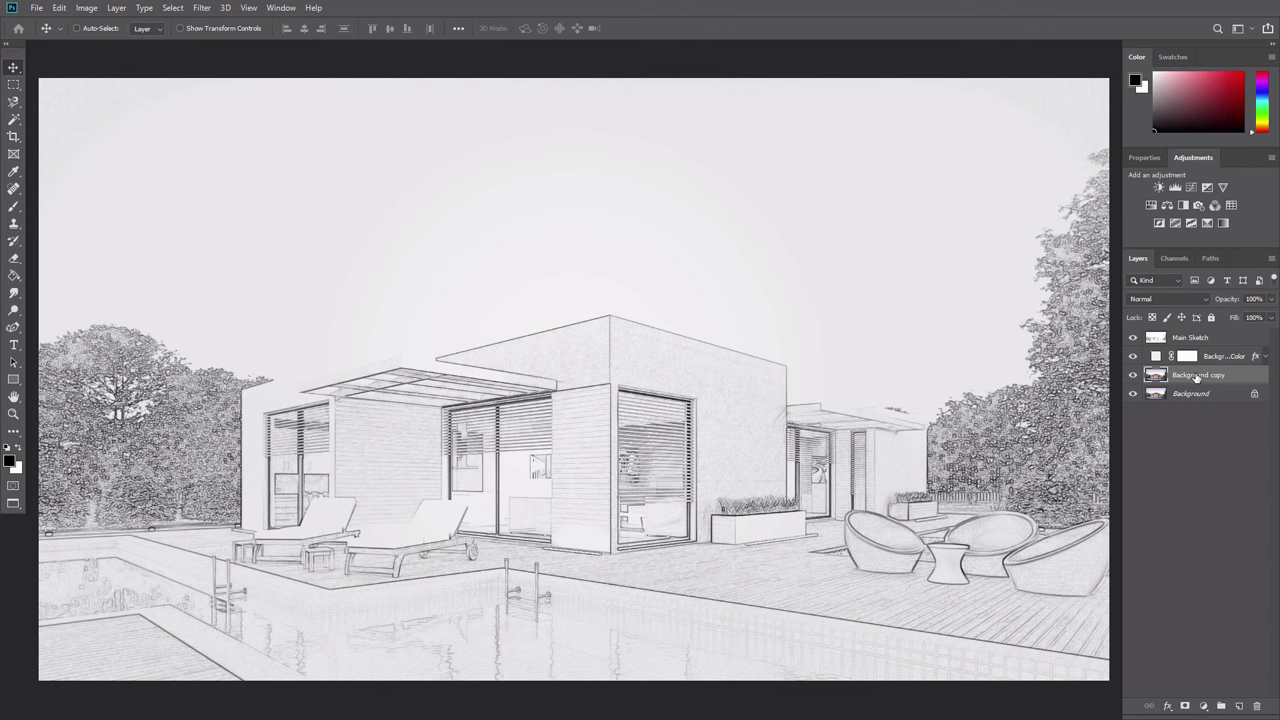
drag(1197, 376, 1202, 338)
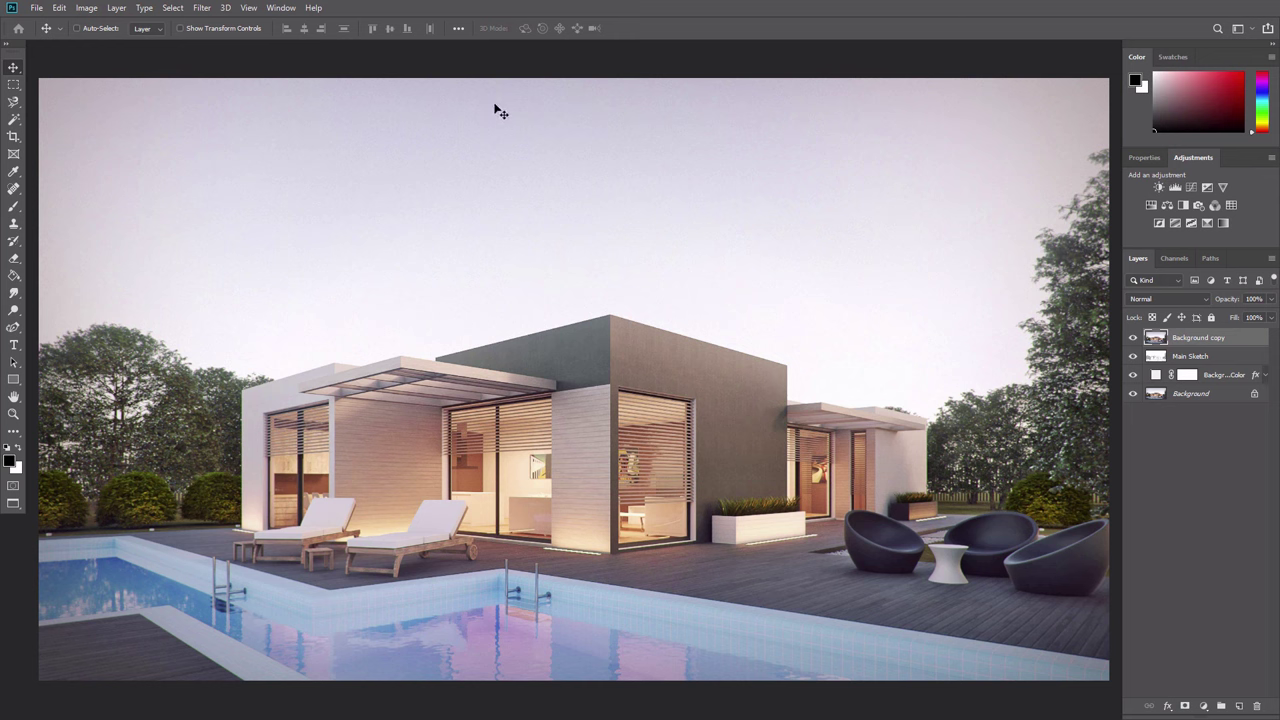
Apply Find Edges to the Background copy and desaturate it.
click(203, 8)
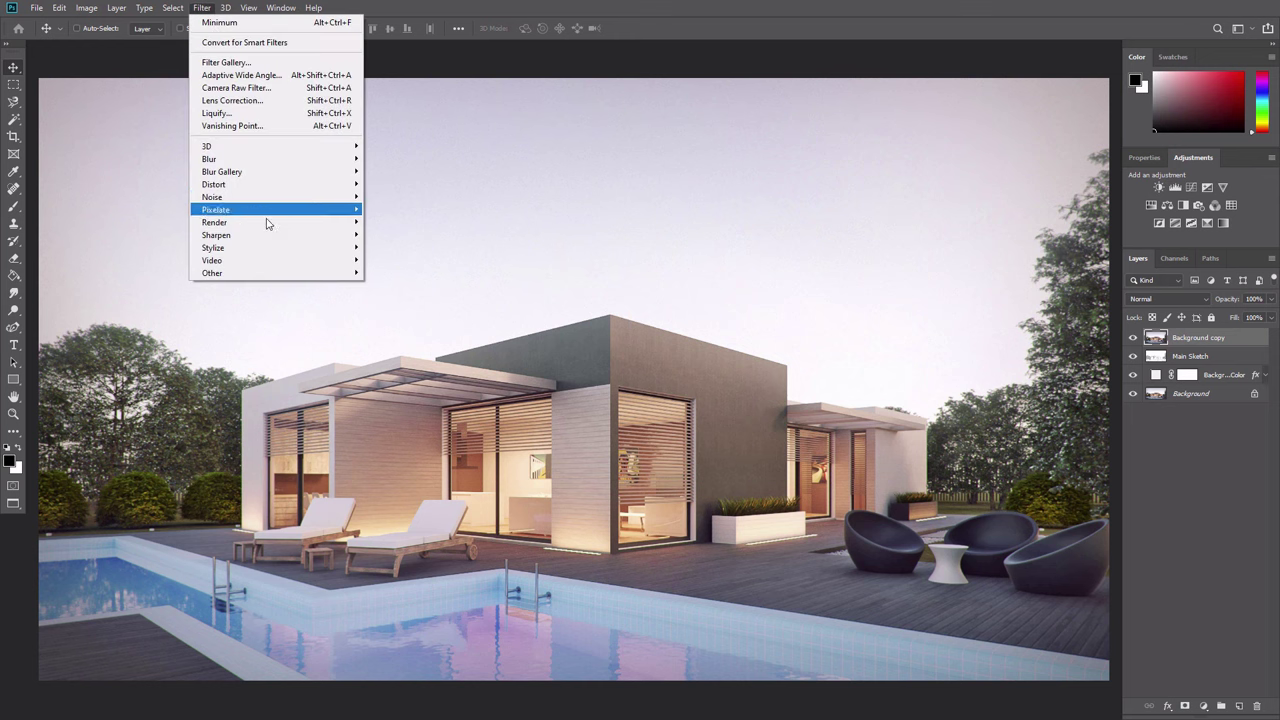
mouse_move(271, 249)
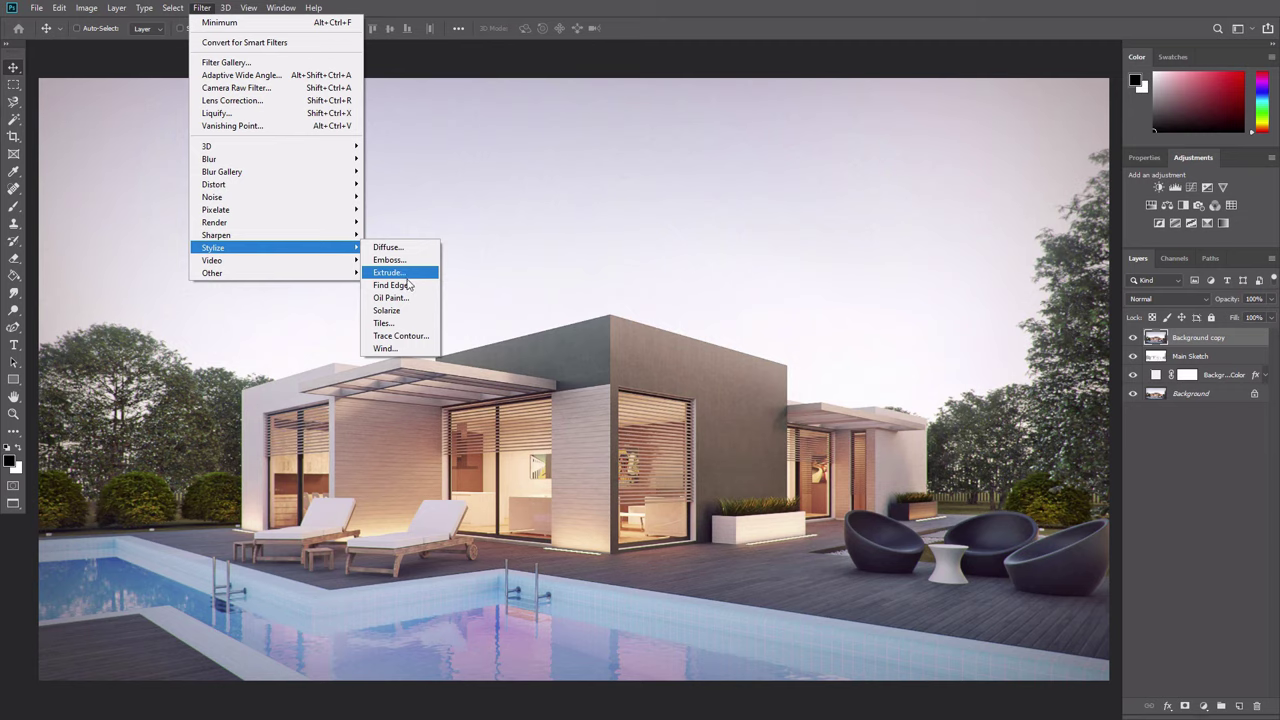
click(406, 285)
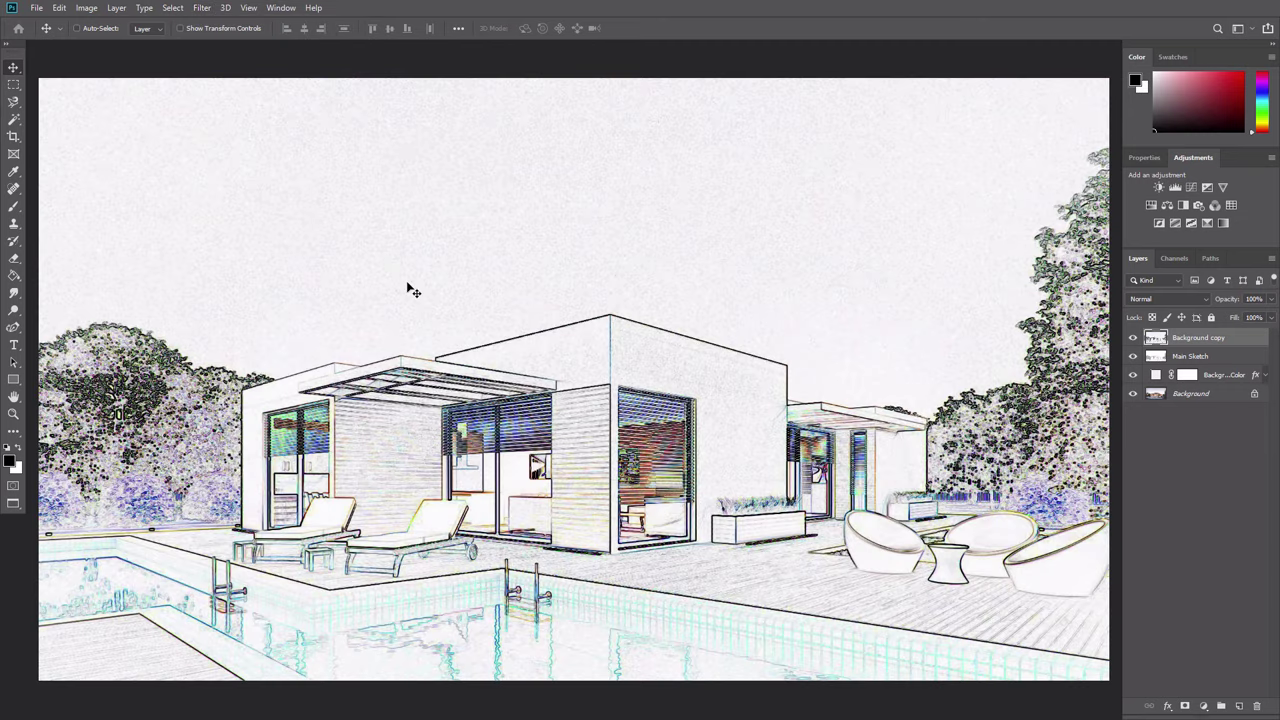
key(ctrl)
key(ctrl+shift+u)
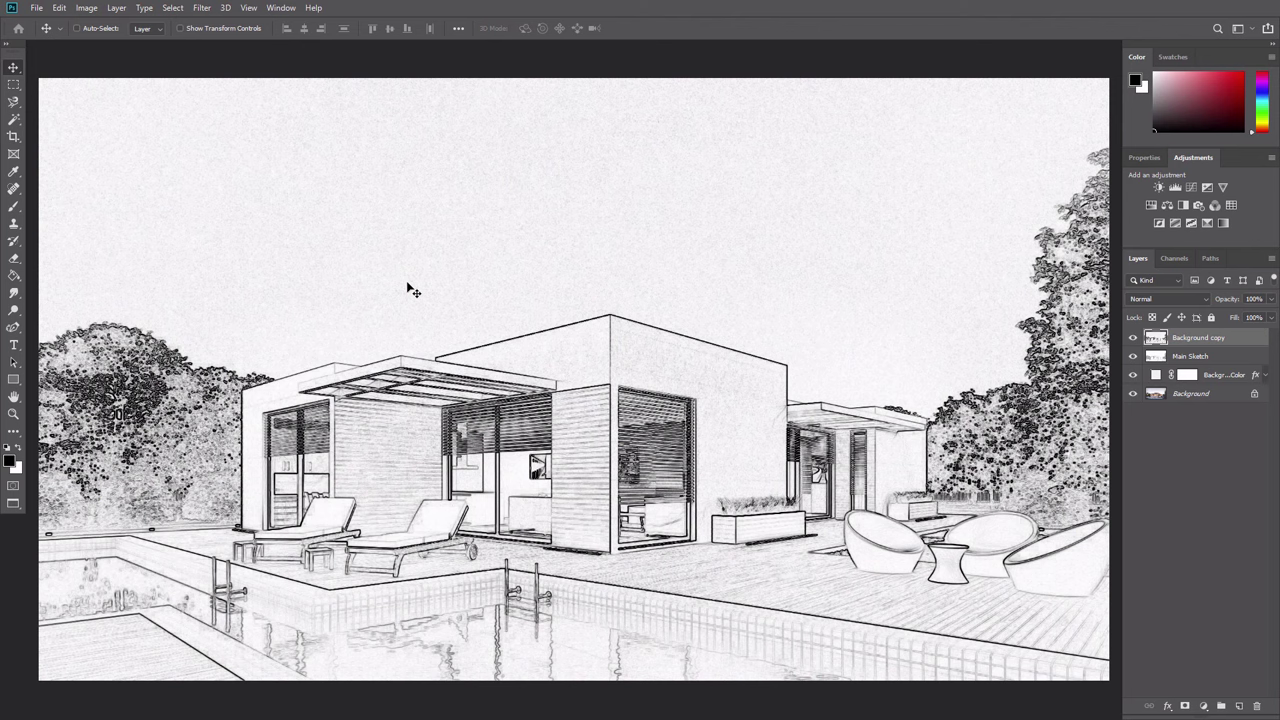
click(202, 8)
Apply a Motion Blur at 90° with 1200 px distance to the edge copy.
mouse_move(226, 160)
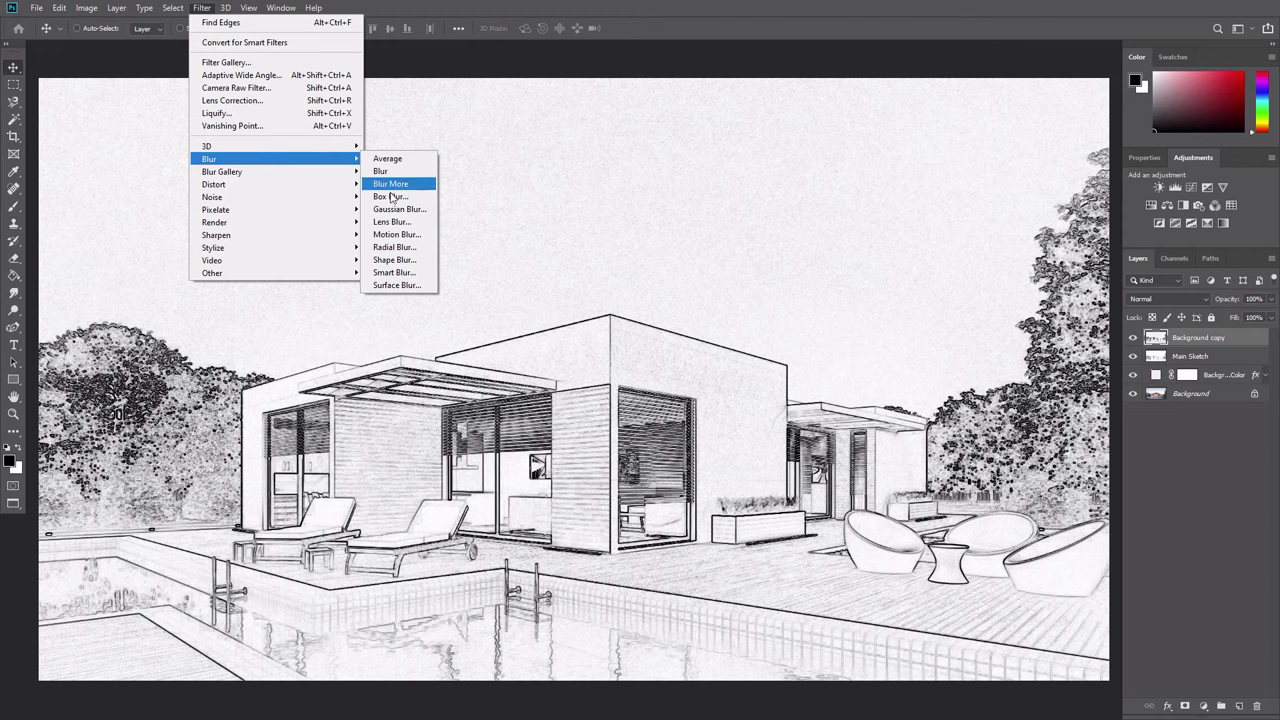
click(397, 234)
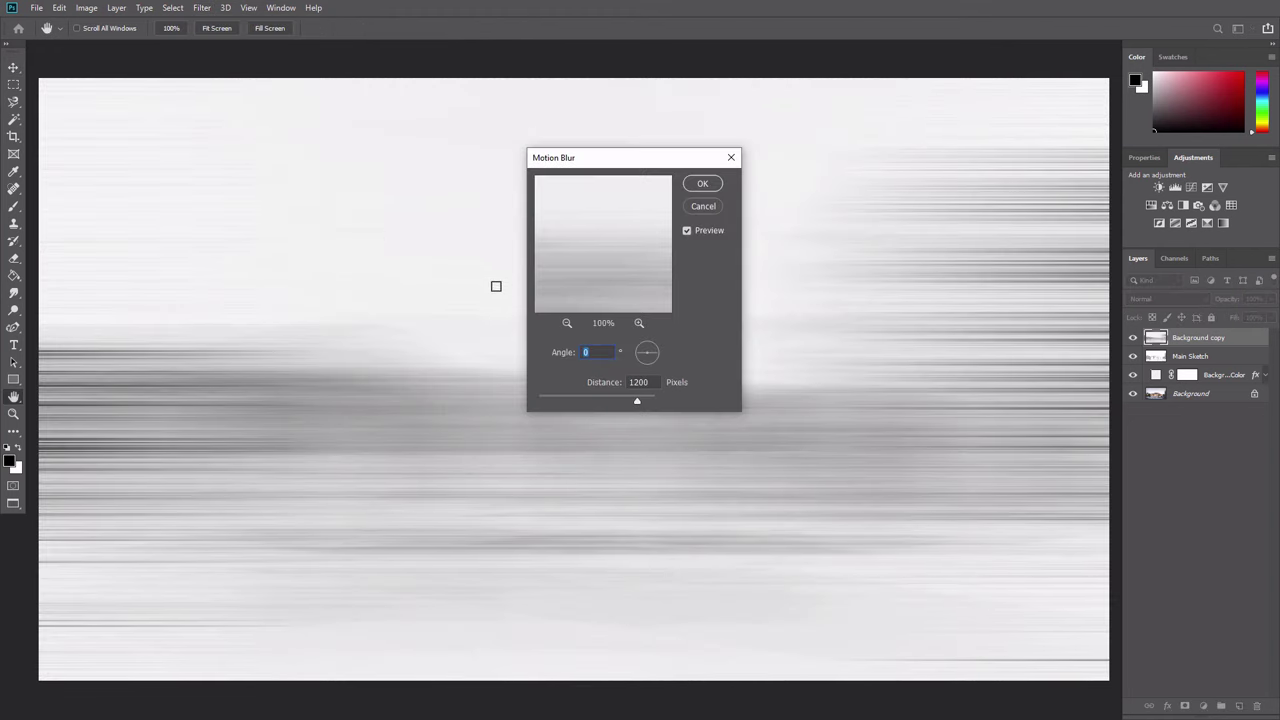
text(90)
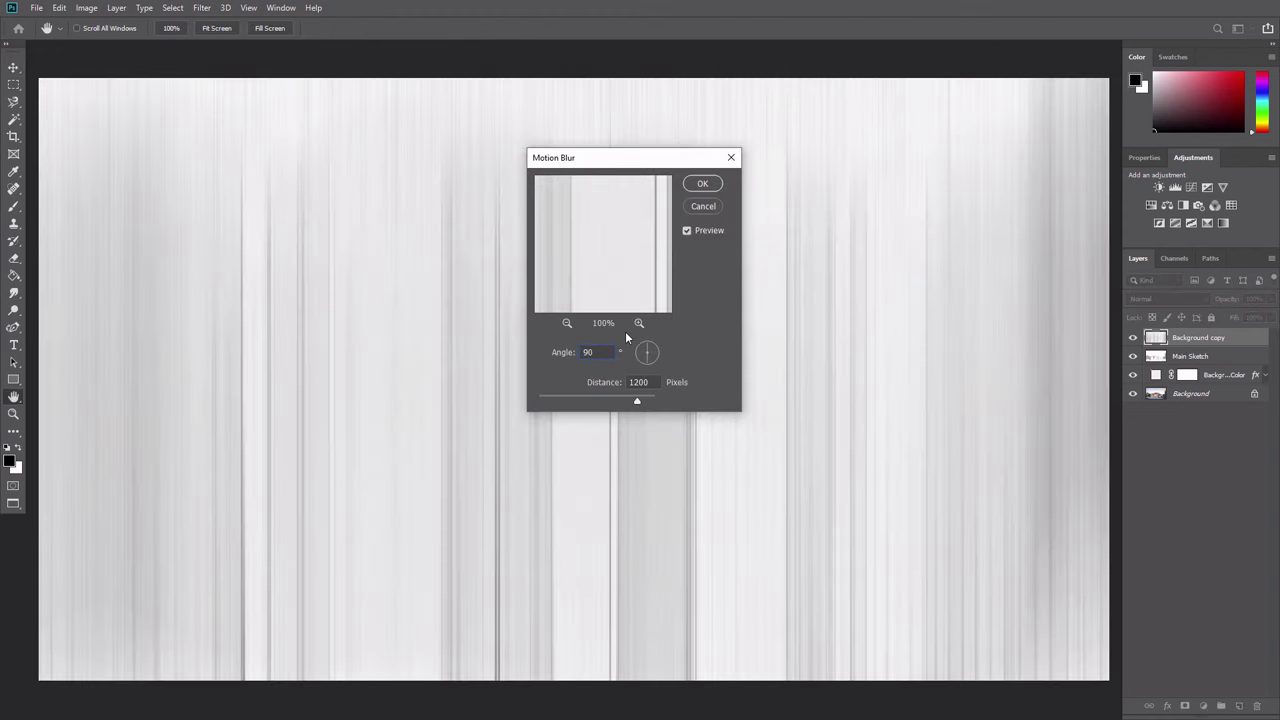
click(703, 184)
Smart Sharpen the streaks at 500%, 64 px, and set the layer to Multiply.
click(201, 8)
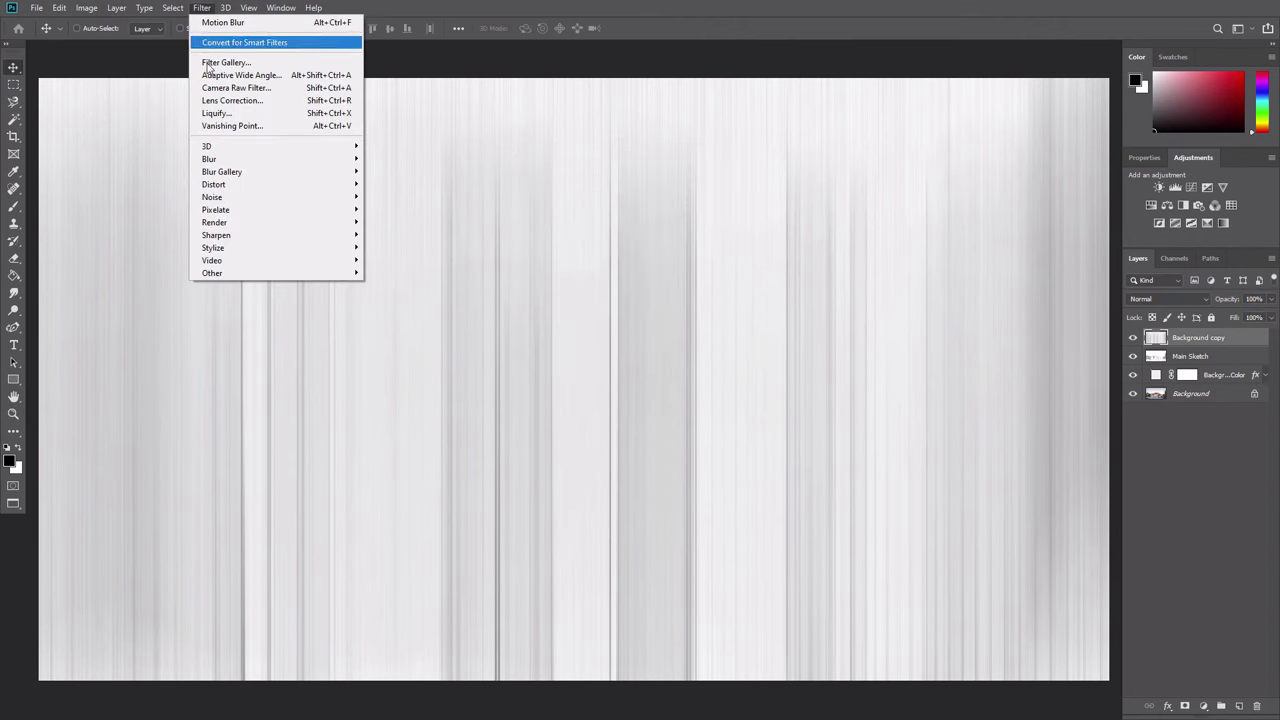
mouse_move(257, 234)
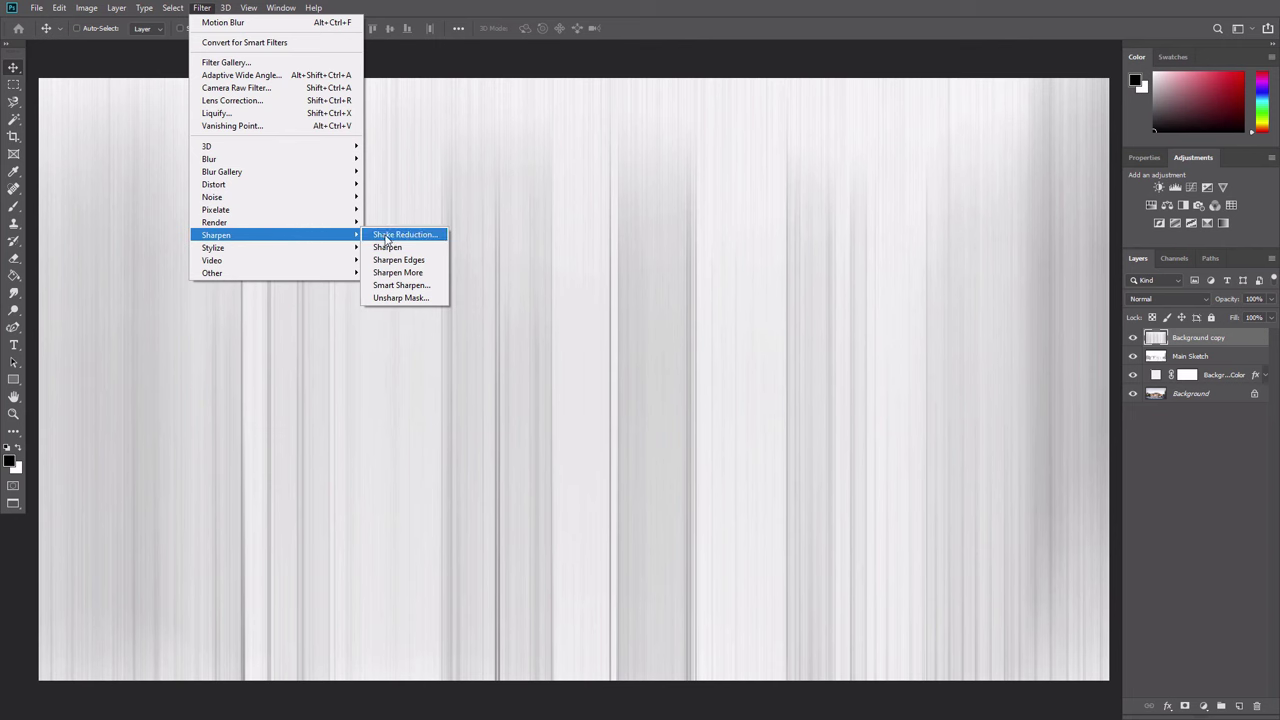
click(405, 285)
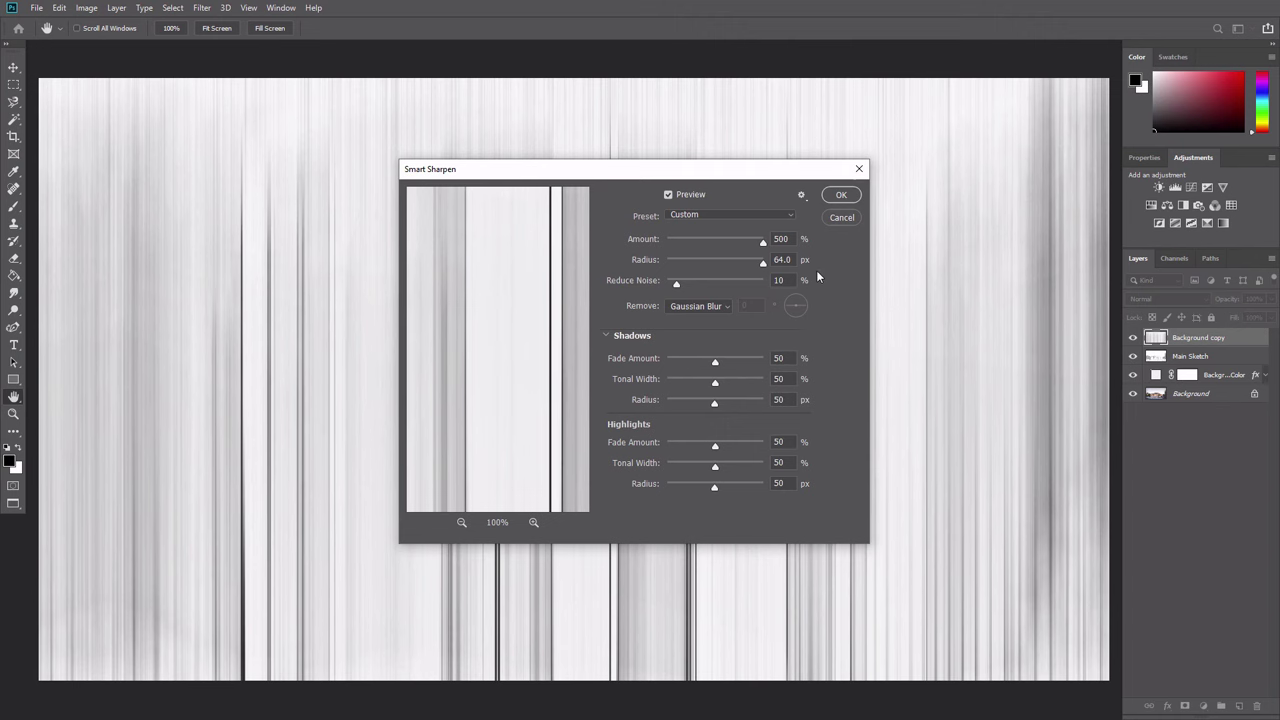
click(838, 196)
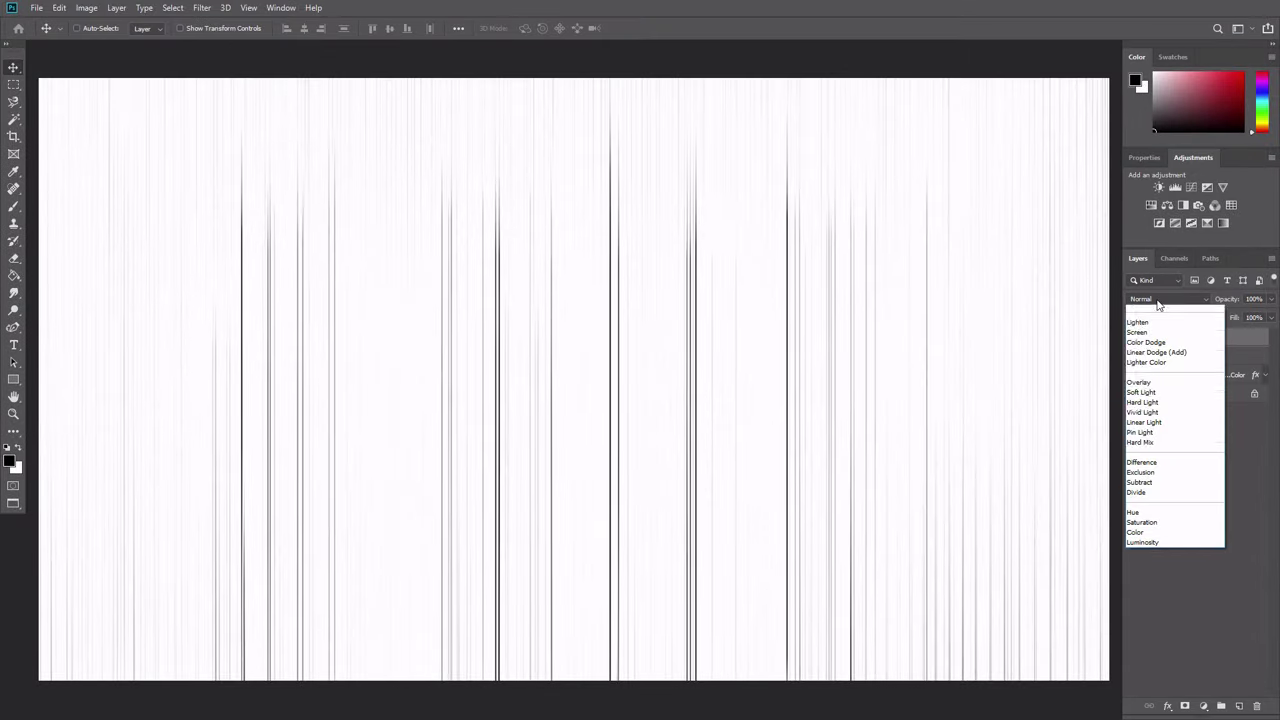
click(1150, 337)
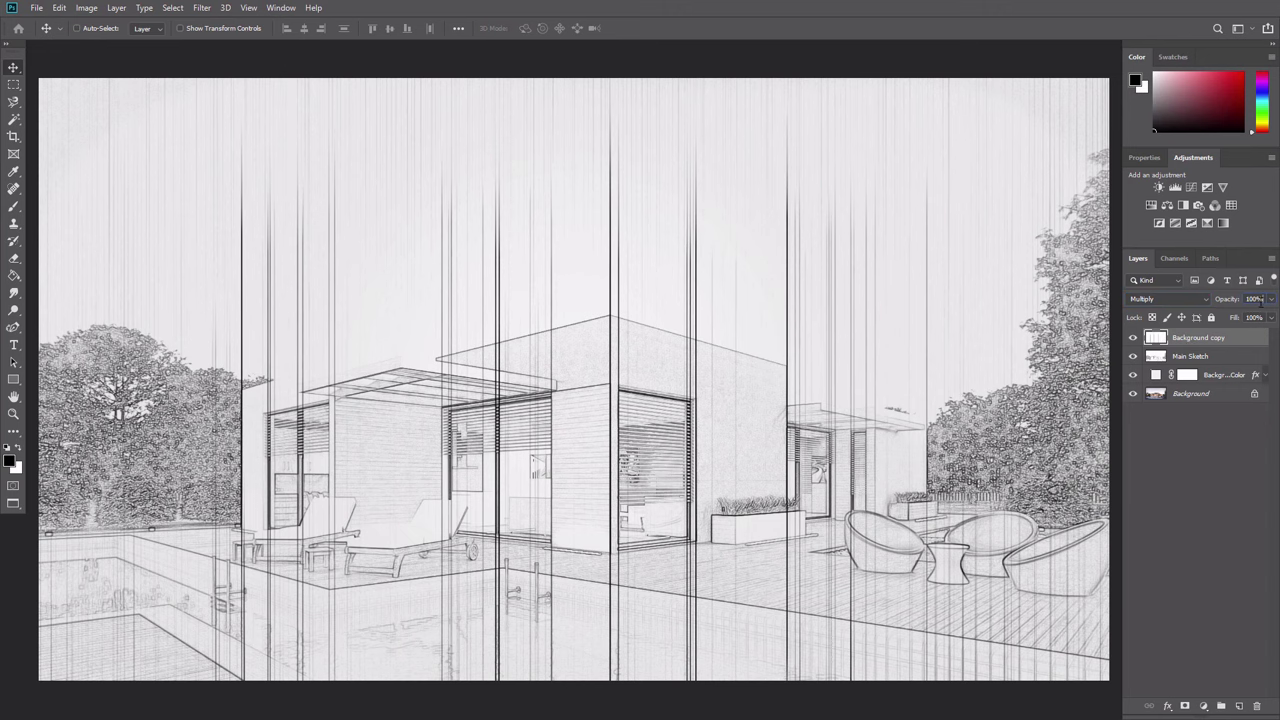
Set the streak layer to 40% opacity and name it Perspective Sketch 1.
click(1255, 300)
text(40)
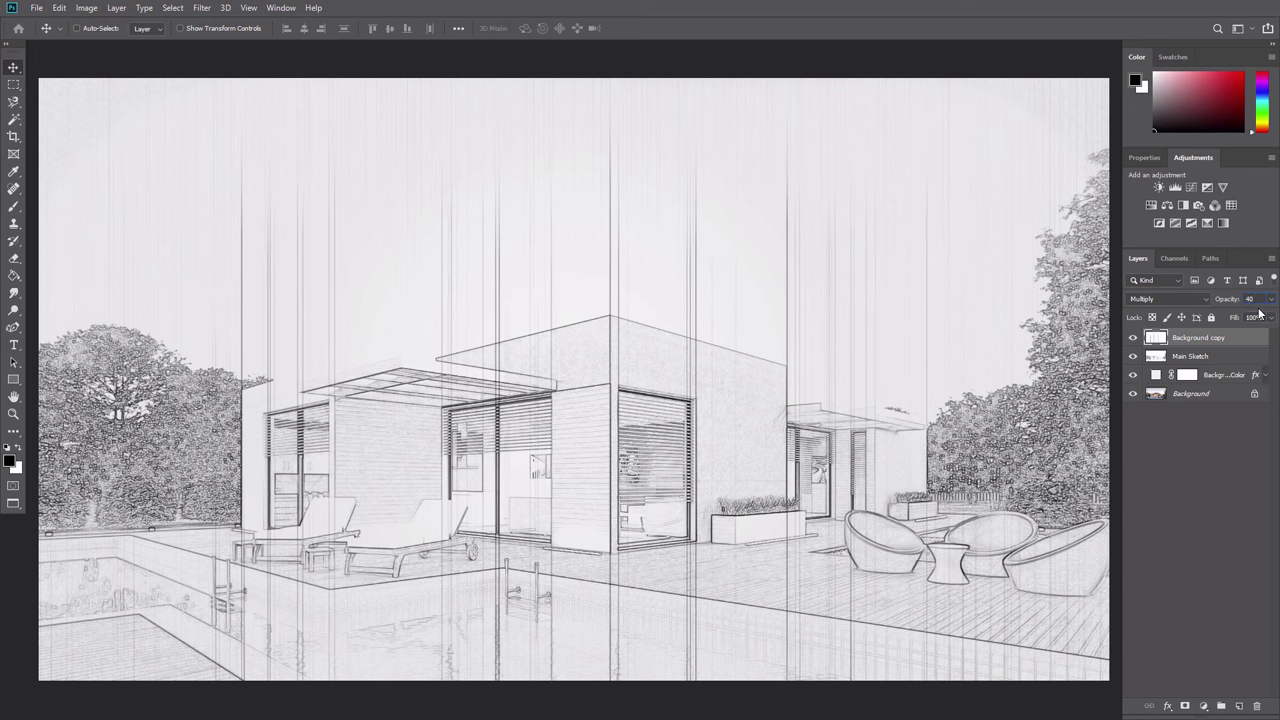
key(Return)
click(1209, 338)
text(Perspective Sketch 1)
key(Return)
Add a Hide All layer mask and brush vertical lines back in around the pergola.
click(118, 9)
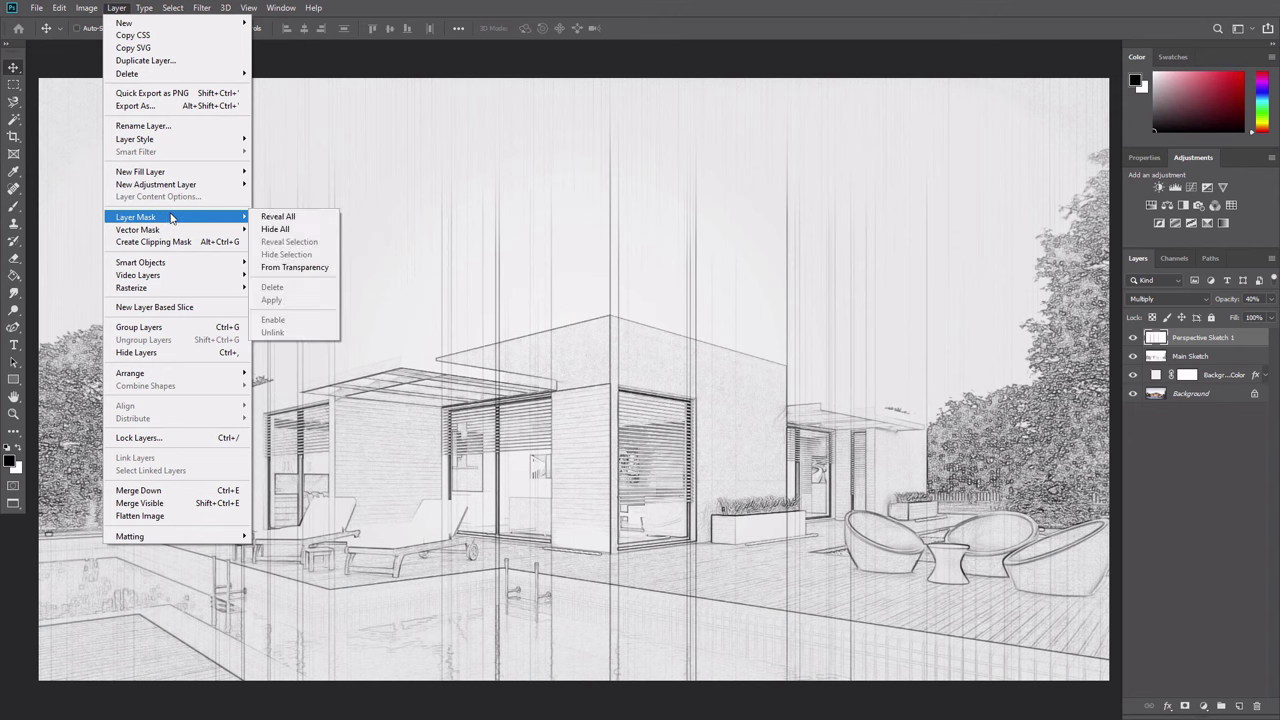
click(276, 229)
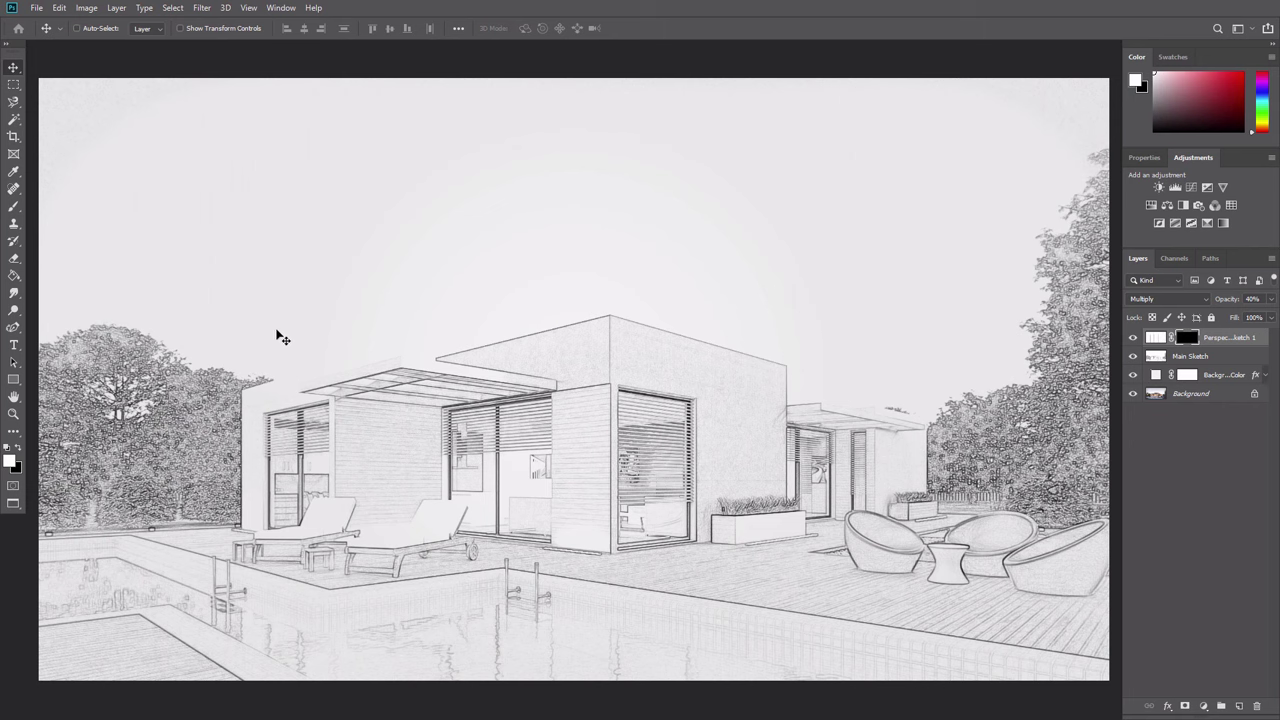
key(b)
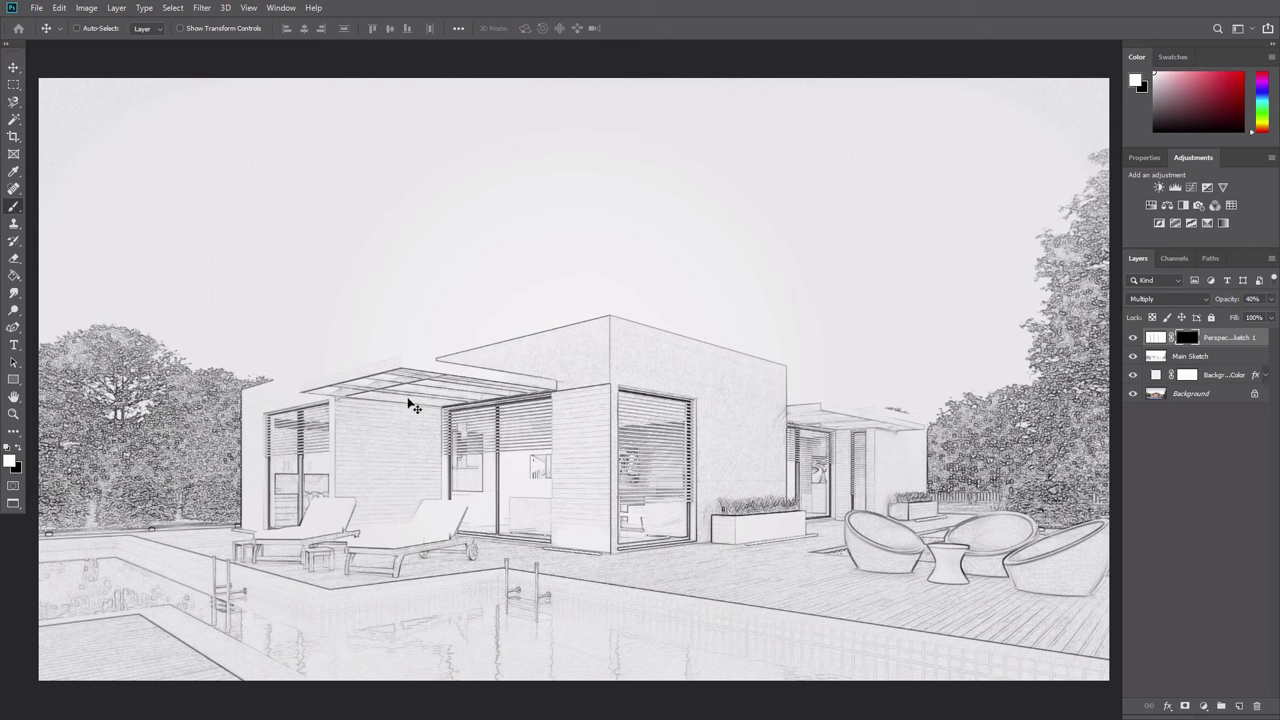
mouse_move(447, 418)
mouse_down()
mouse_move(471, 440)
mouse_move(451, 450)
mouse_move(409, 410)
mouse_move(401, 422)
mouse_move(618, 355)
mouse_move(741, 436)
mouse_move(879, 488)
mouse_move(521, 580)
mouse_move(294, 555)
mouse_move(619, 620)
mouse_move(879, 522)
mouse_move(531, 503)
mouse_move(335, 476)
mouse_move(435, 426)
mouse_move(291, 457)
mouse_move(558, 309)
mouse_move(702, 418)
mouse_move(857, 463)
mouse_up()
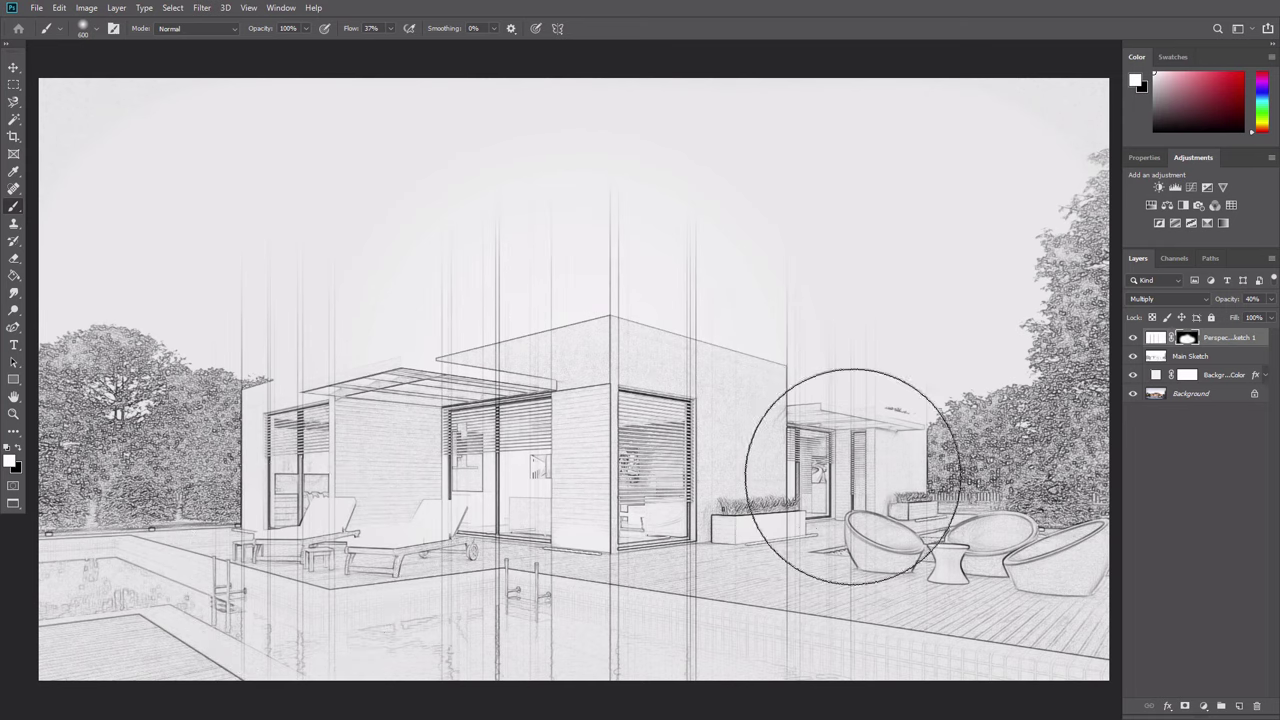
key(v)
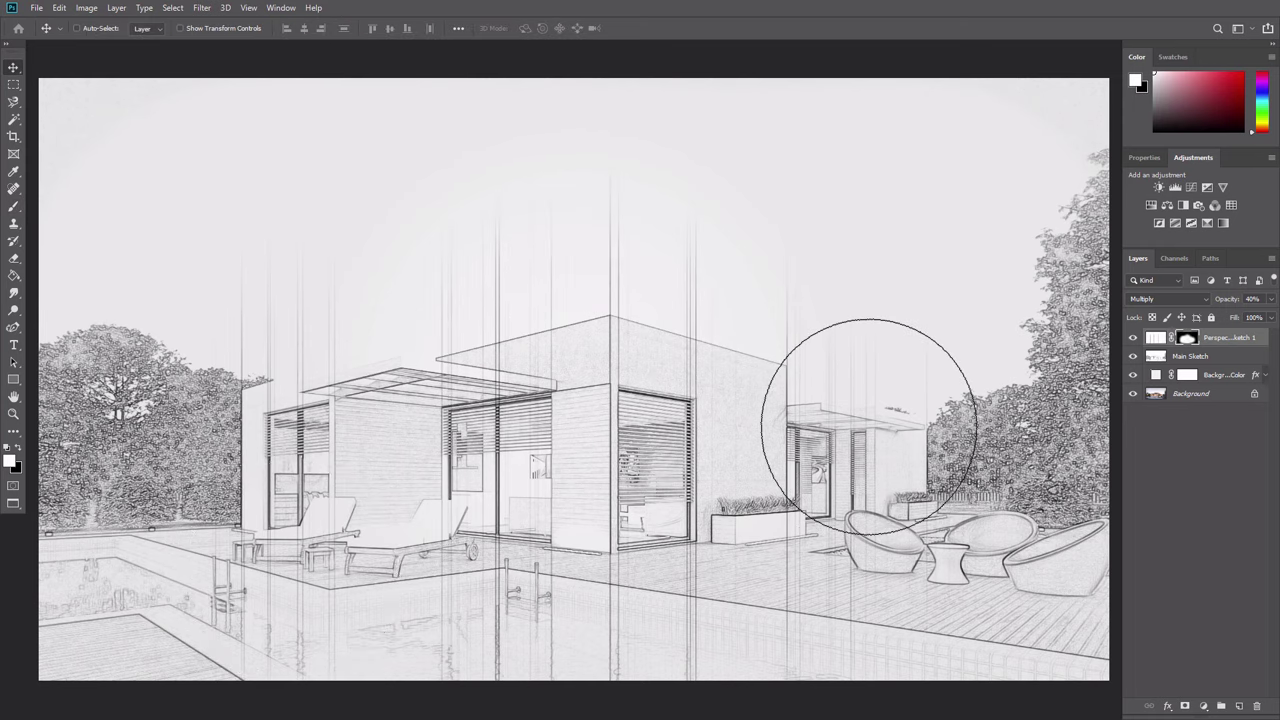
Put a new Background copy on top, apply Find Edges, and desaturate it.
click(1175, 396)
key(ctrl+j)
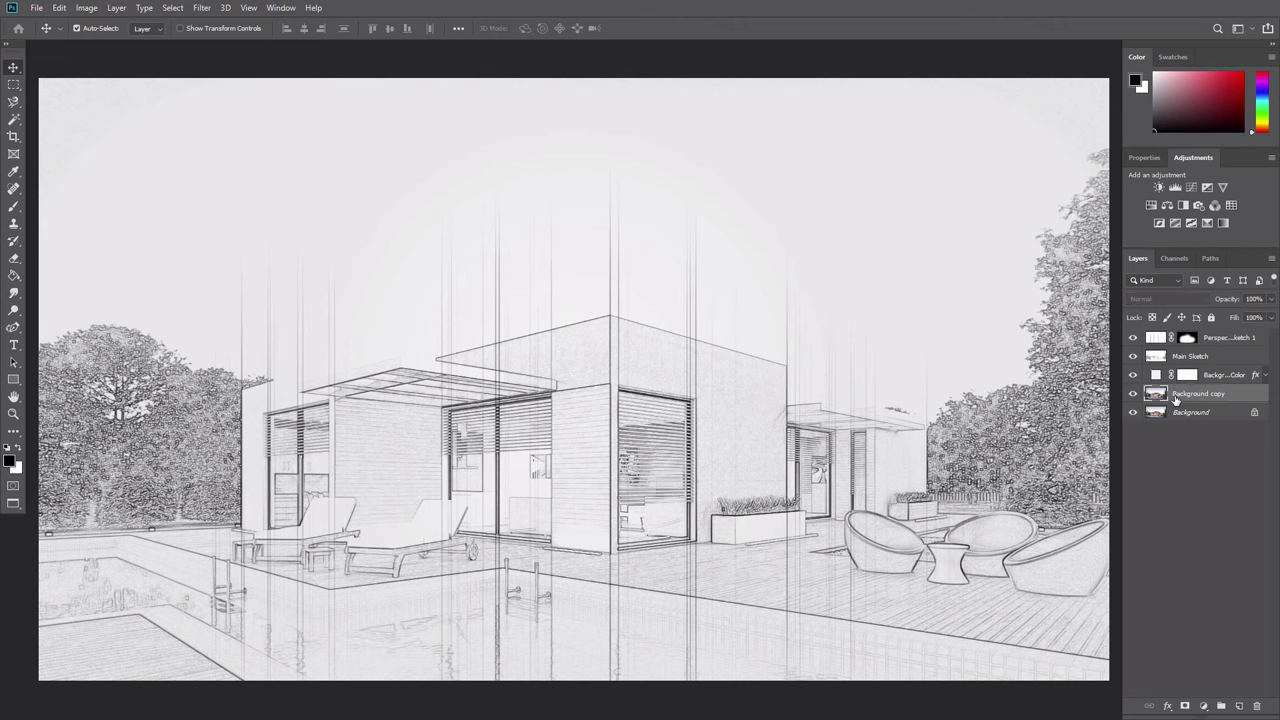
drag(1180, 395, 1185, 338)
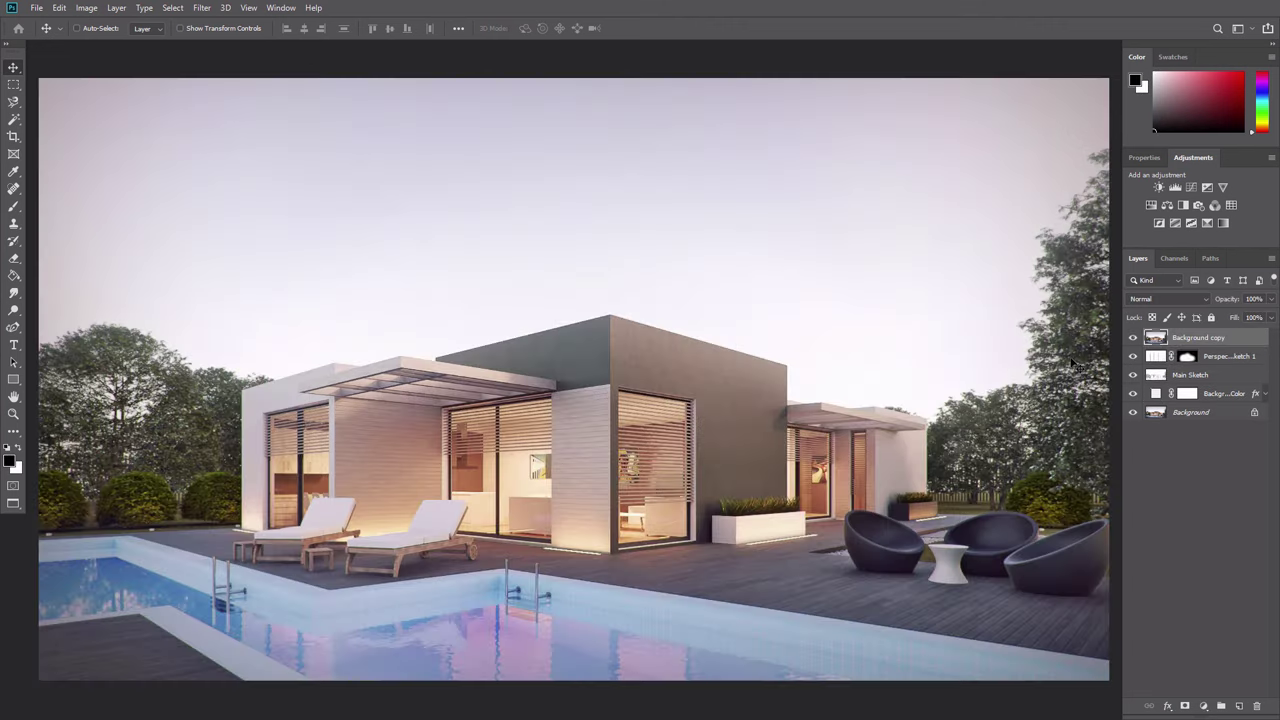
click(201, 8)
mouse_move(340, 247)
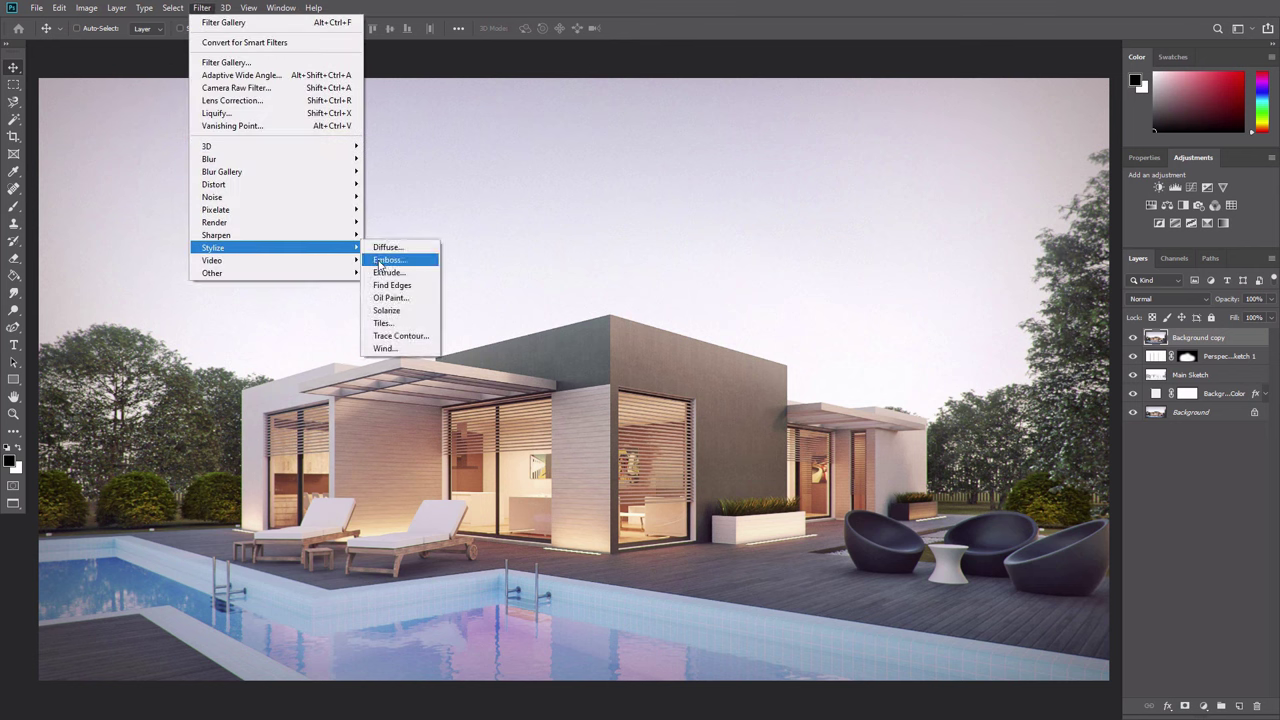
click(390, 285)
key(ctrl+shift+u)
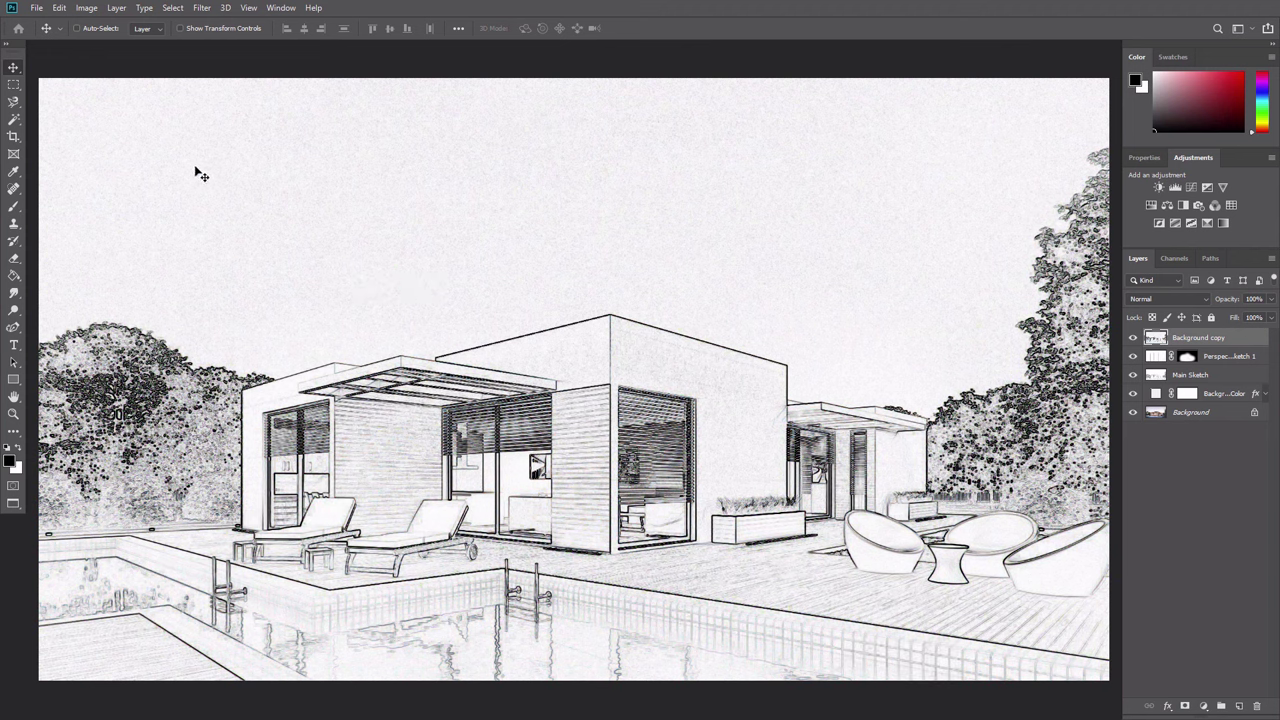
Blur the edge copy horizontally (0°, 1200 px) and Smart Sharpen the streaks.
click(203, 8)
mouse_move(318, 166)
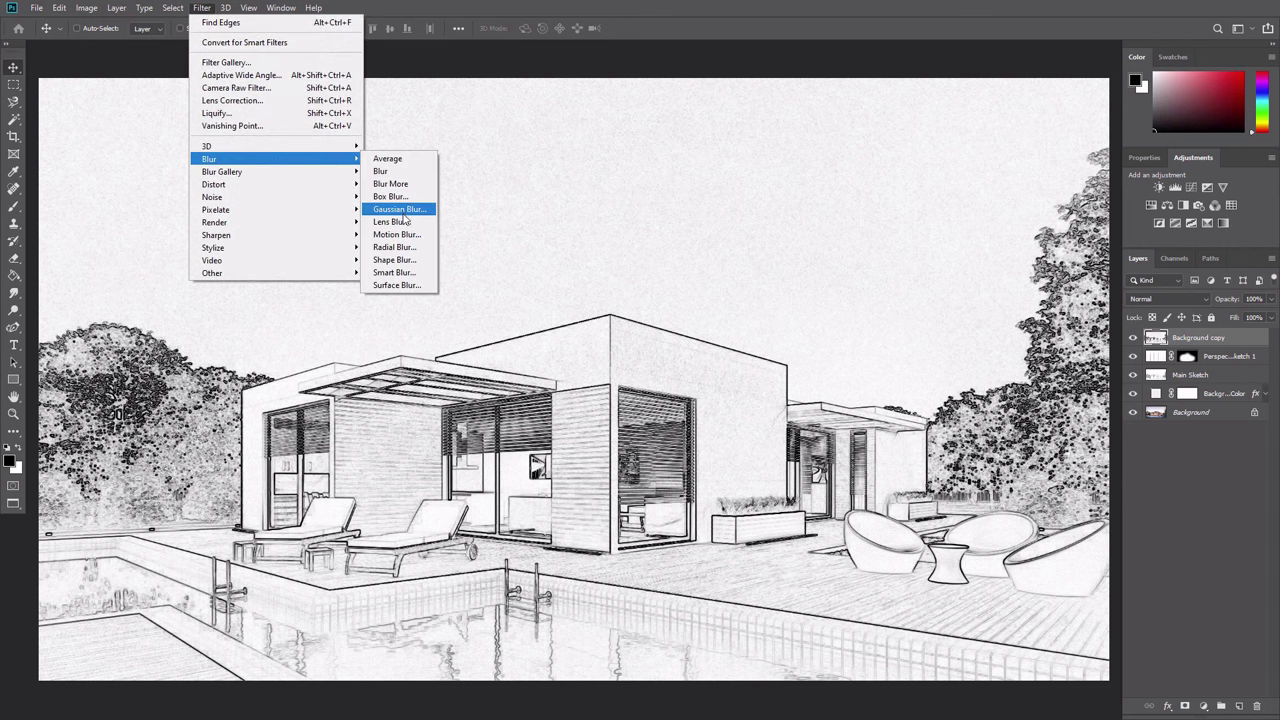
click(400, 234)
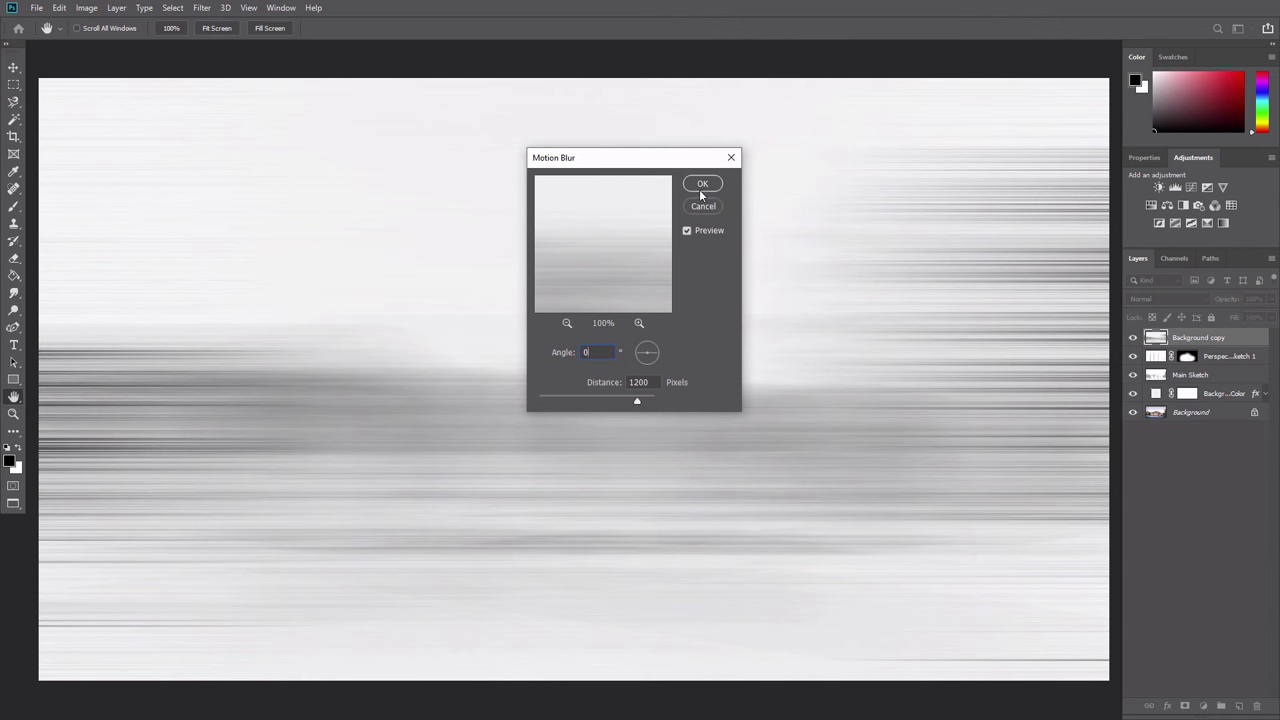
click(700, 188)
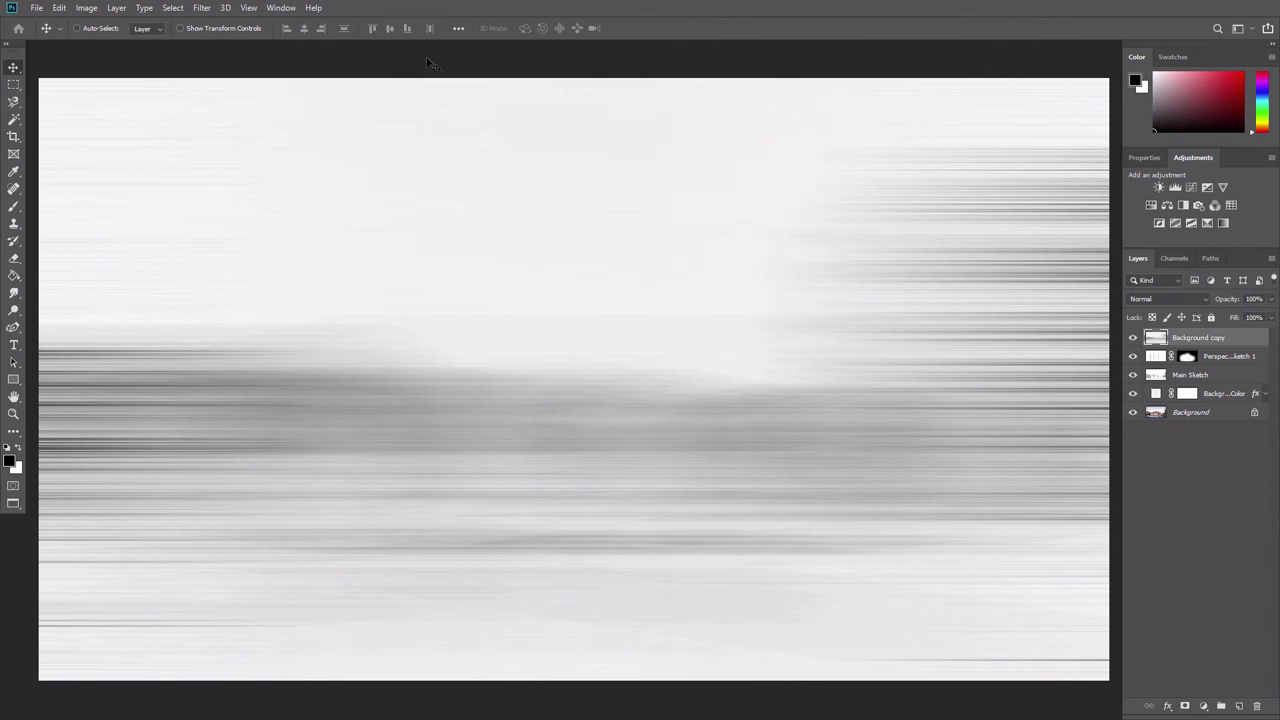
click(202, 8)
mouse_move(251, 237)
click(412, 284)
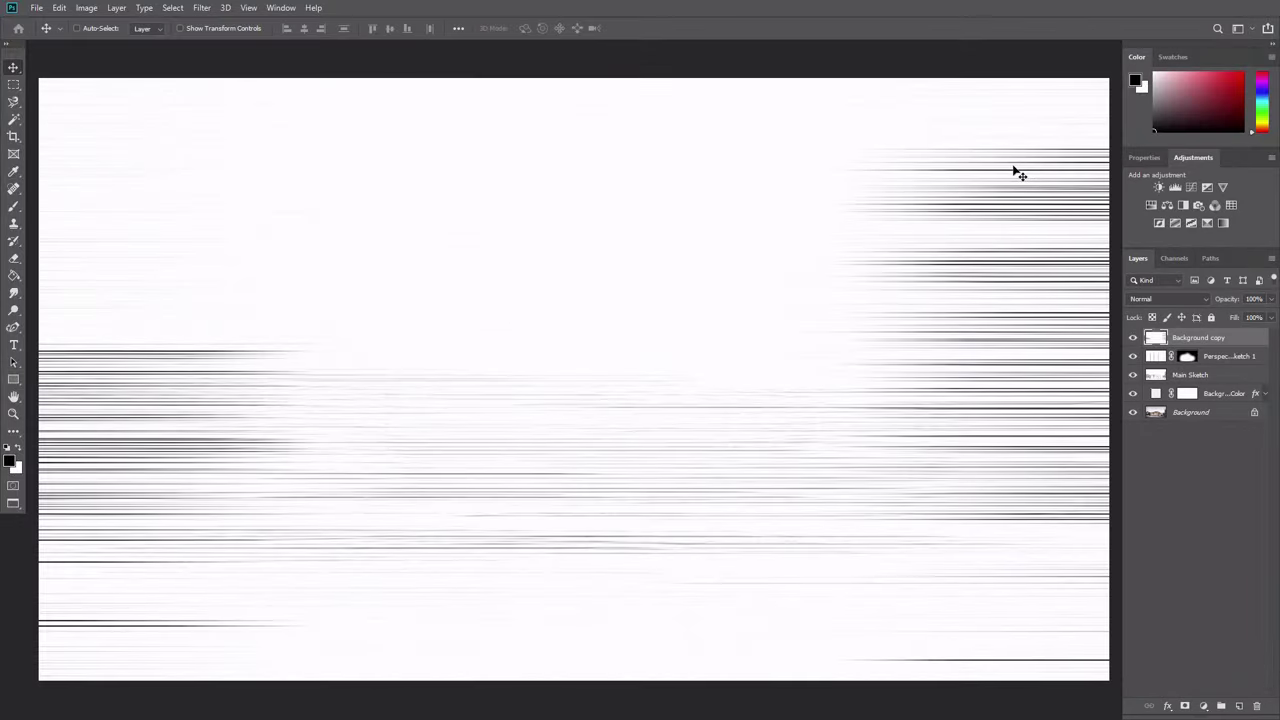
Set the horizontal streaks to Multiply at 50% opacity, named Perspective Sketch 2.
click(1166, 300)
click(1150, 341)
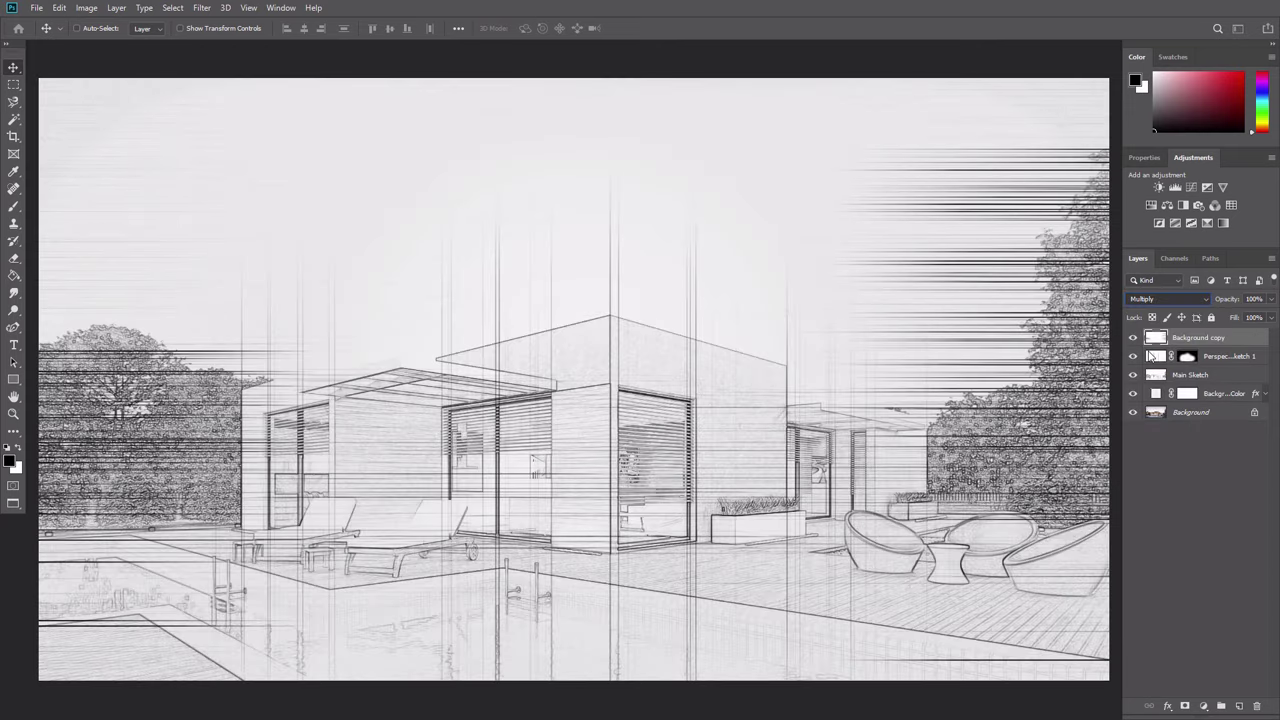
click(1256, 300)
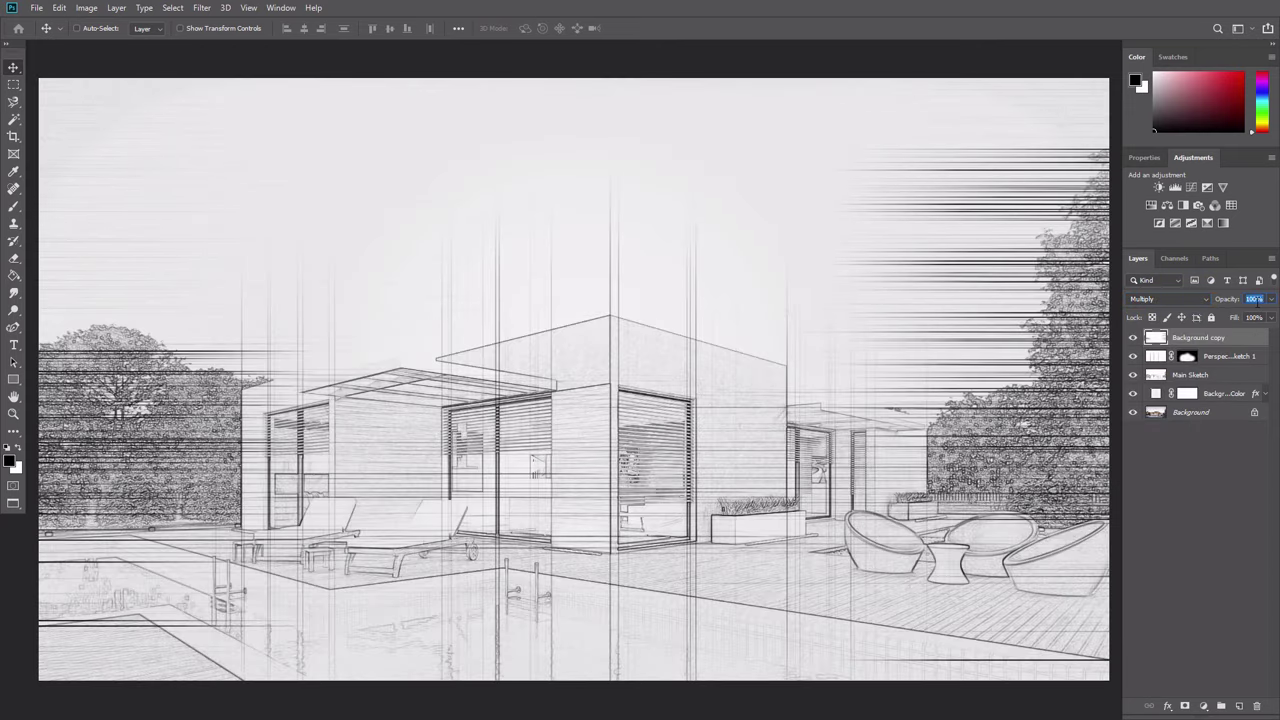
text(50)
double_click(1213, 338)
text(Perspective Sketch 2)
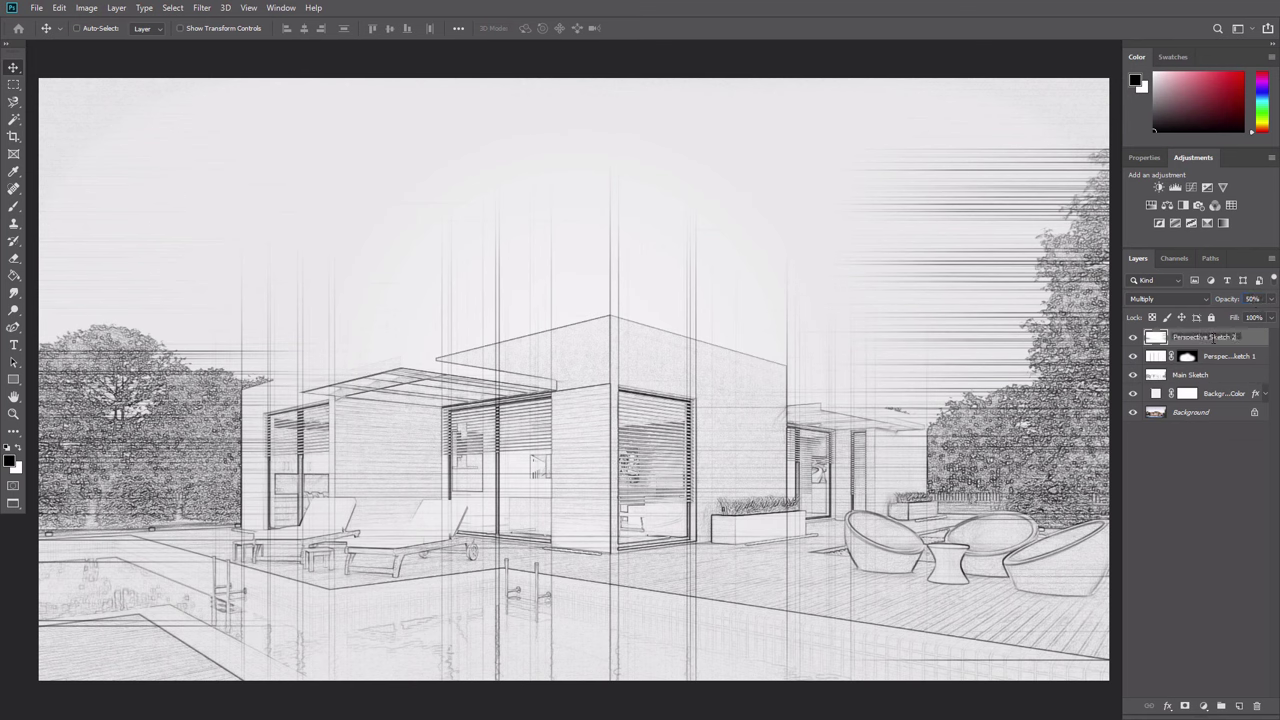
key(Return)
Add a Hide All mask and brush the perspective lines back in across the house.
click(125, 13)
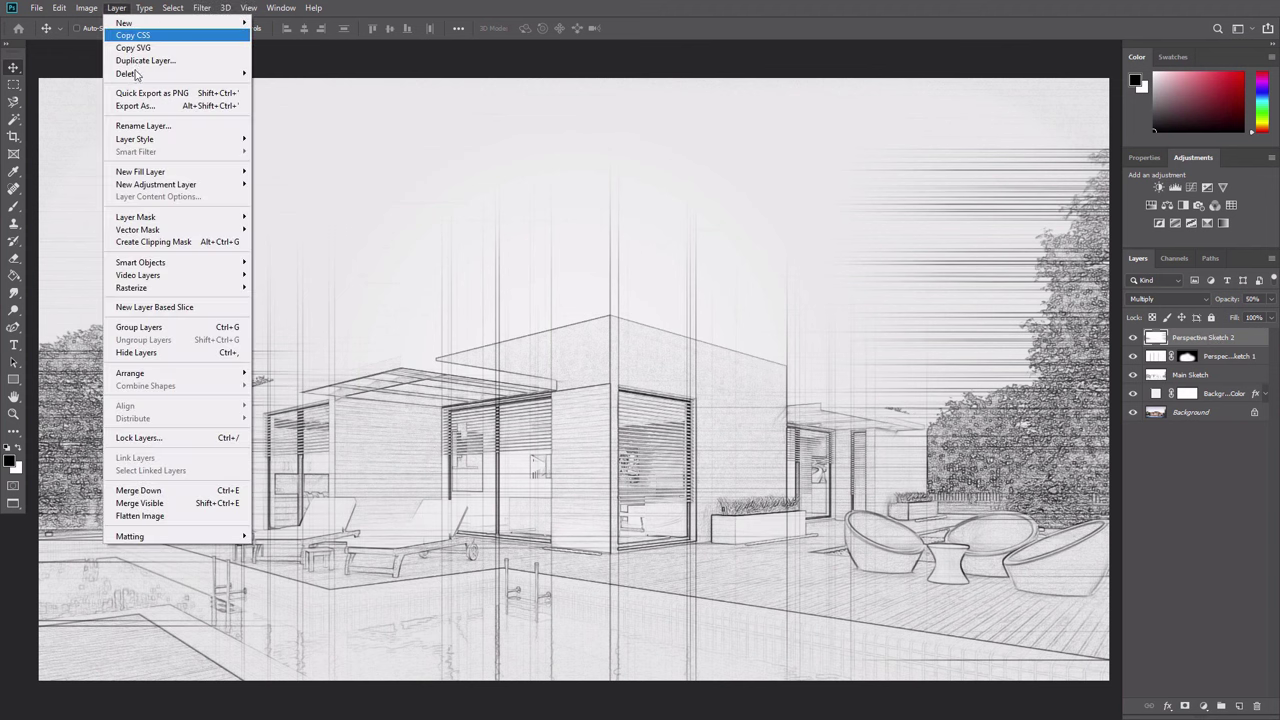
mouse_move(174, 220)
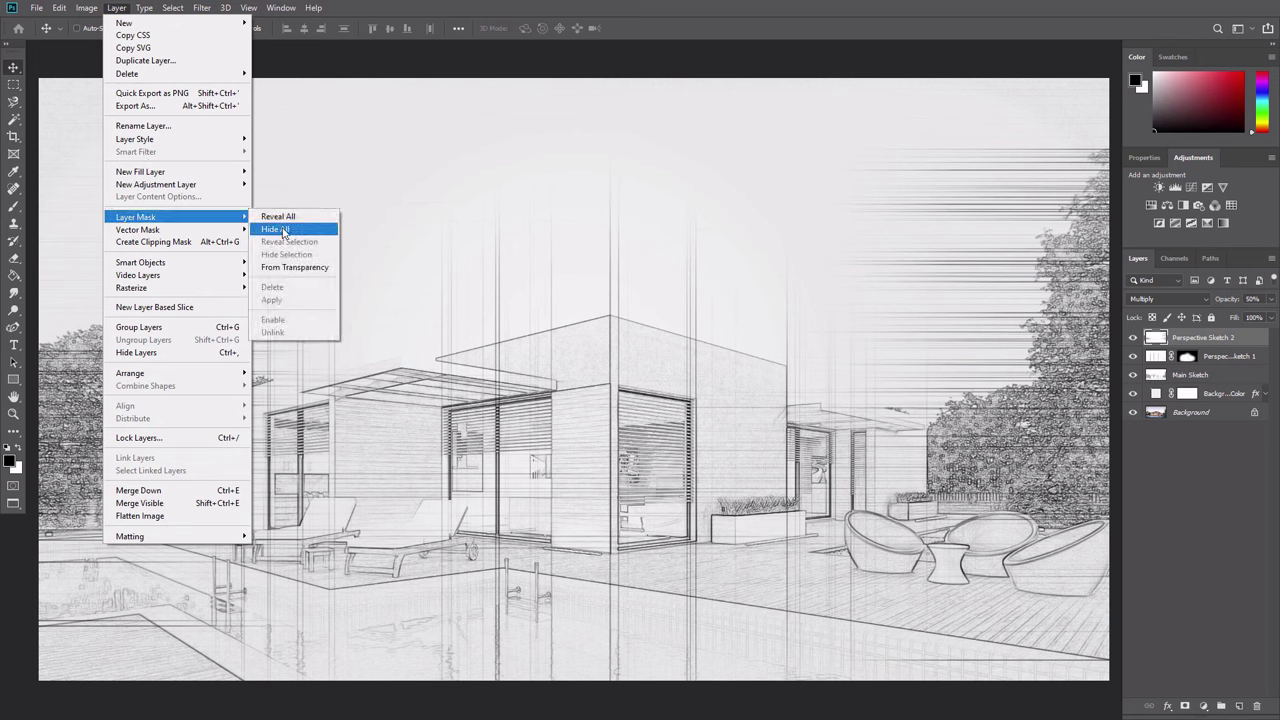
click(275, 229)
key(b)
mouse_move(322, 475)
mouse_down()
mouse_move(489, 438)
mouse_move(917, 466)
mouse_move(572, 406)
mouse_move(426, 404)
mouse_move(275, 537)
mouse_move(270, 562)
mouse_move(442, 536)
mouse_move(591, 544)
mouse_move(579, 483)
mouse_move(807, 482)
mouse_move(556, 436)
mouse_move(614, 461)
mouse_move(742, 405)
mouse_move(929, 457)
mouse_up()
key(v)
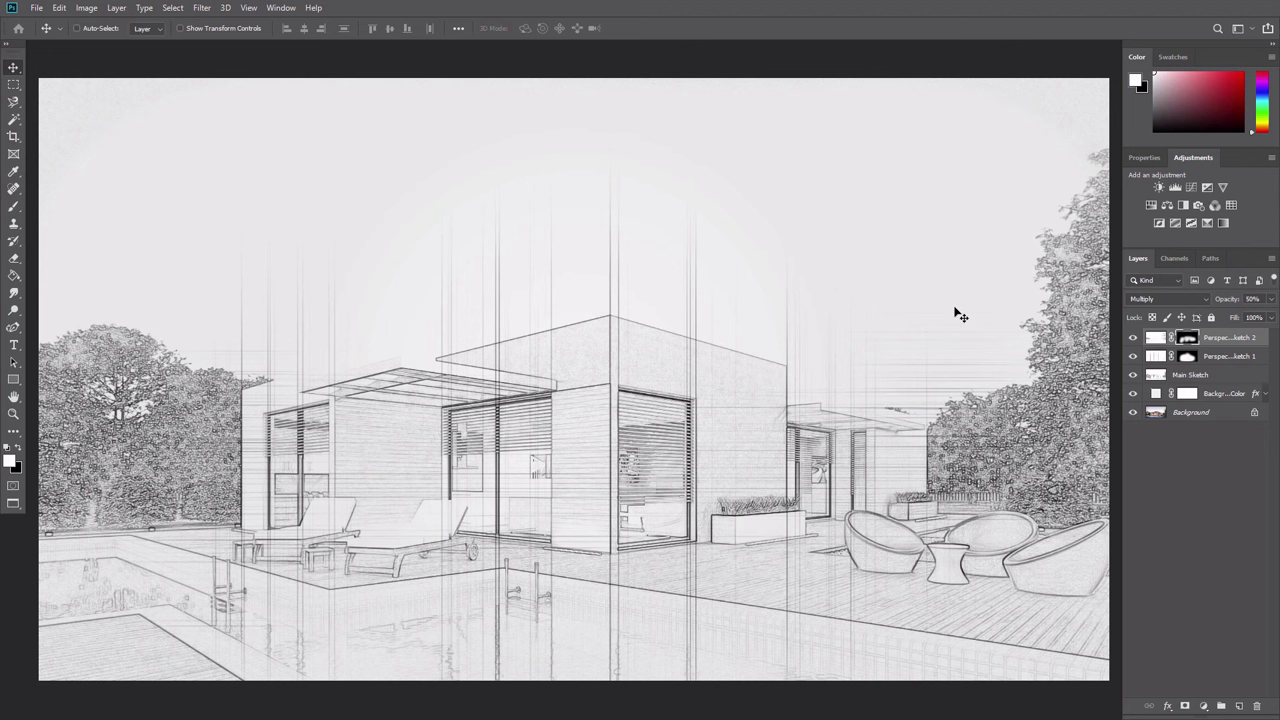
Add a Lorem Ipsum text block above the left trees, wrapped after 'amet', named Text 1.
key(t)
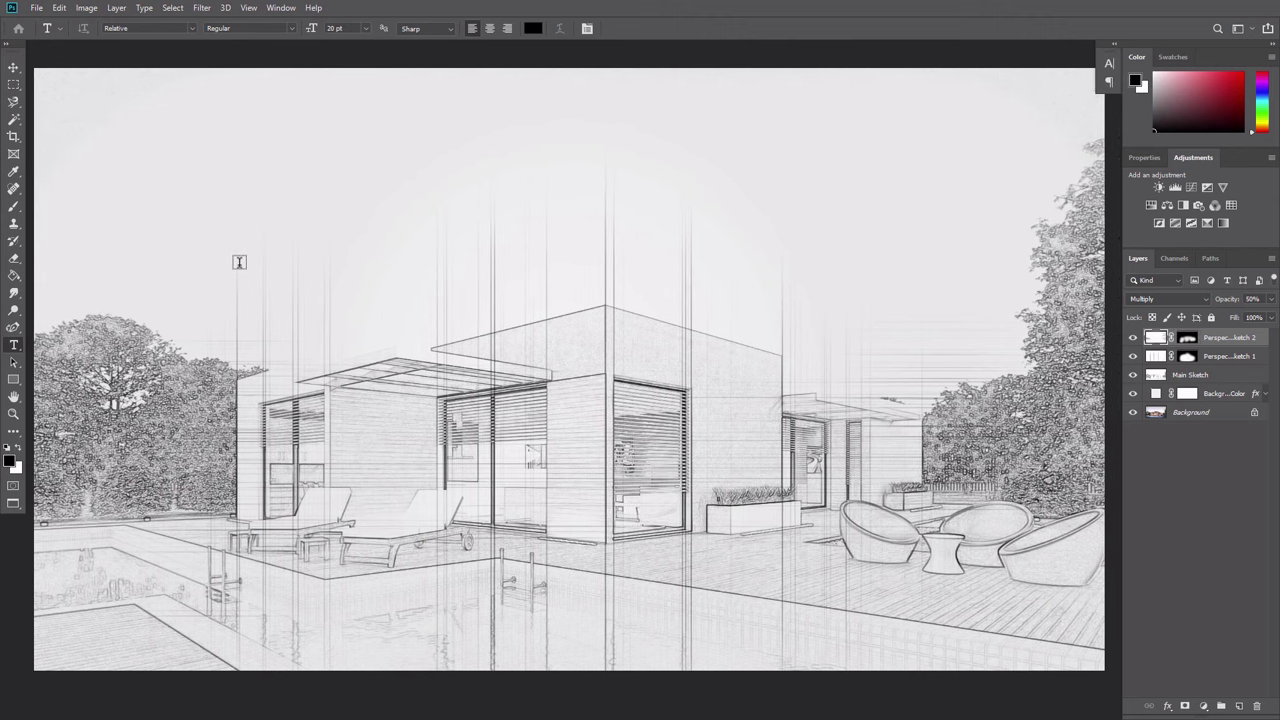
drag(239, 262, 450, 296)
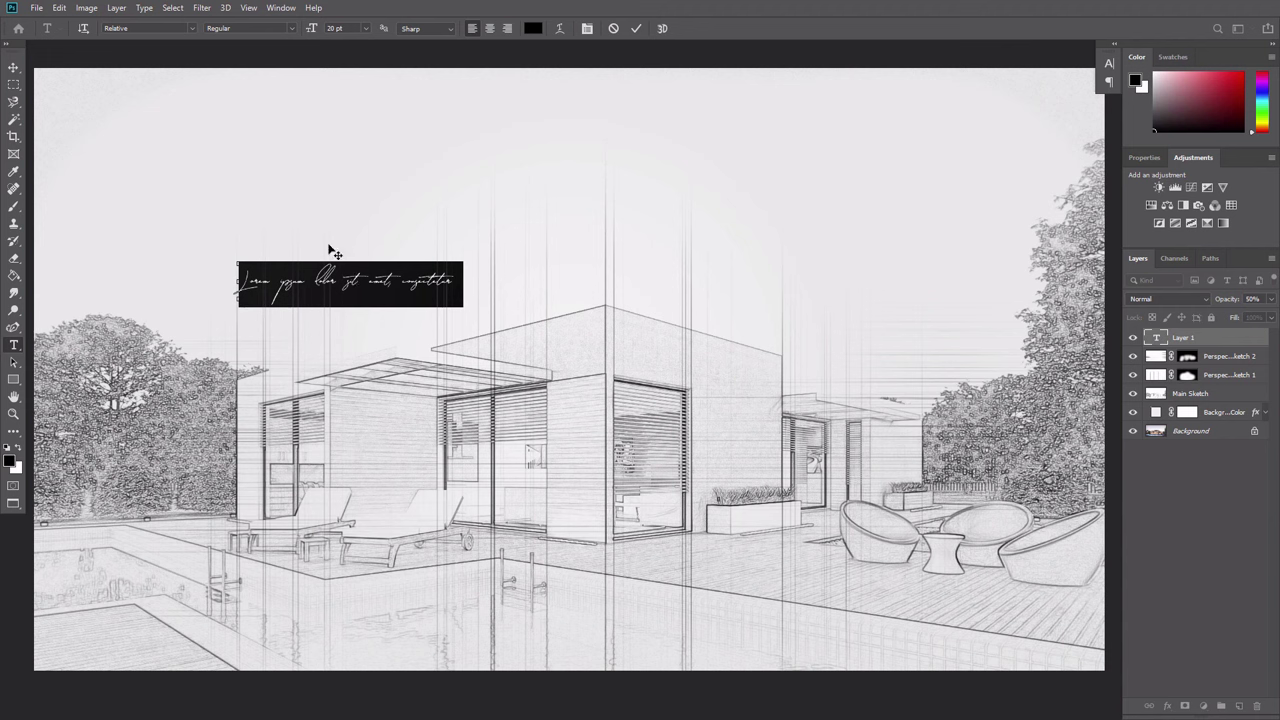
click(145, 10)
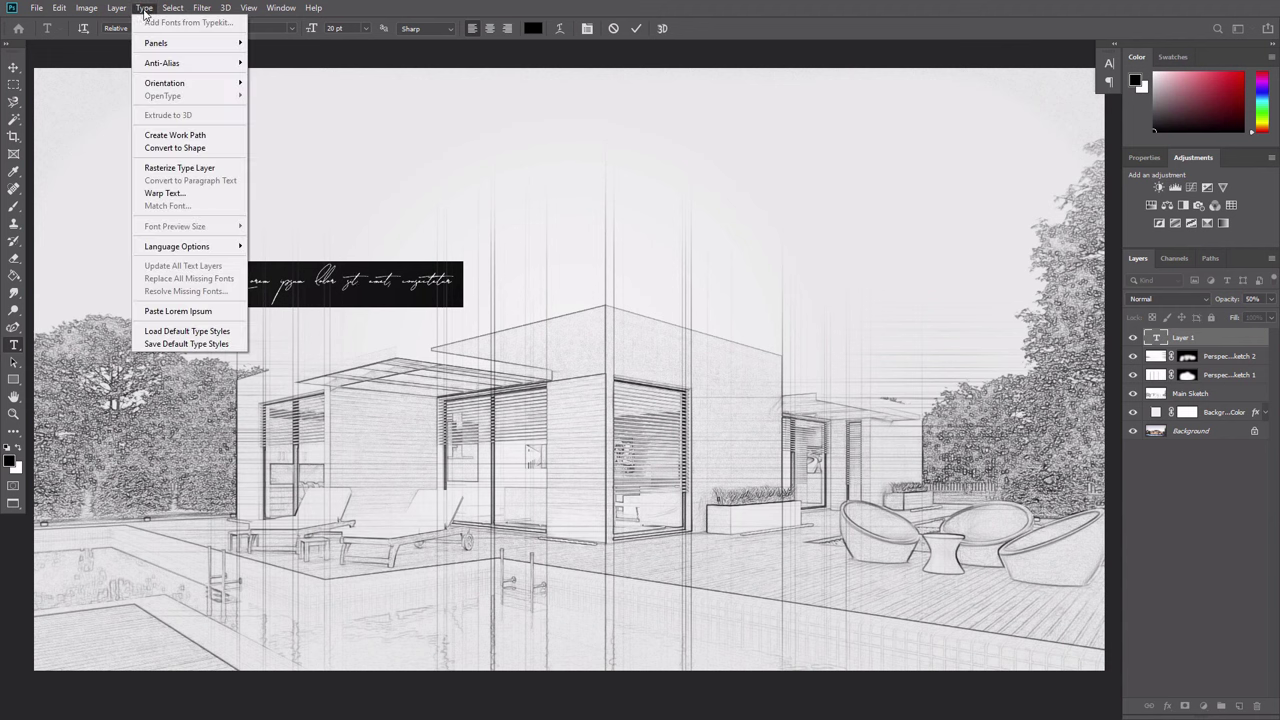
click(178, 312)
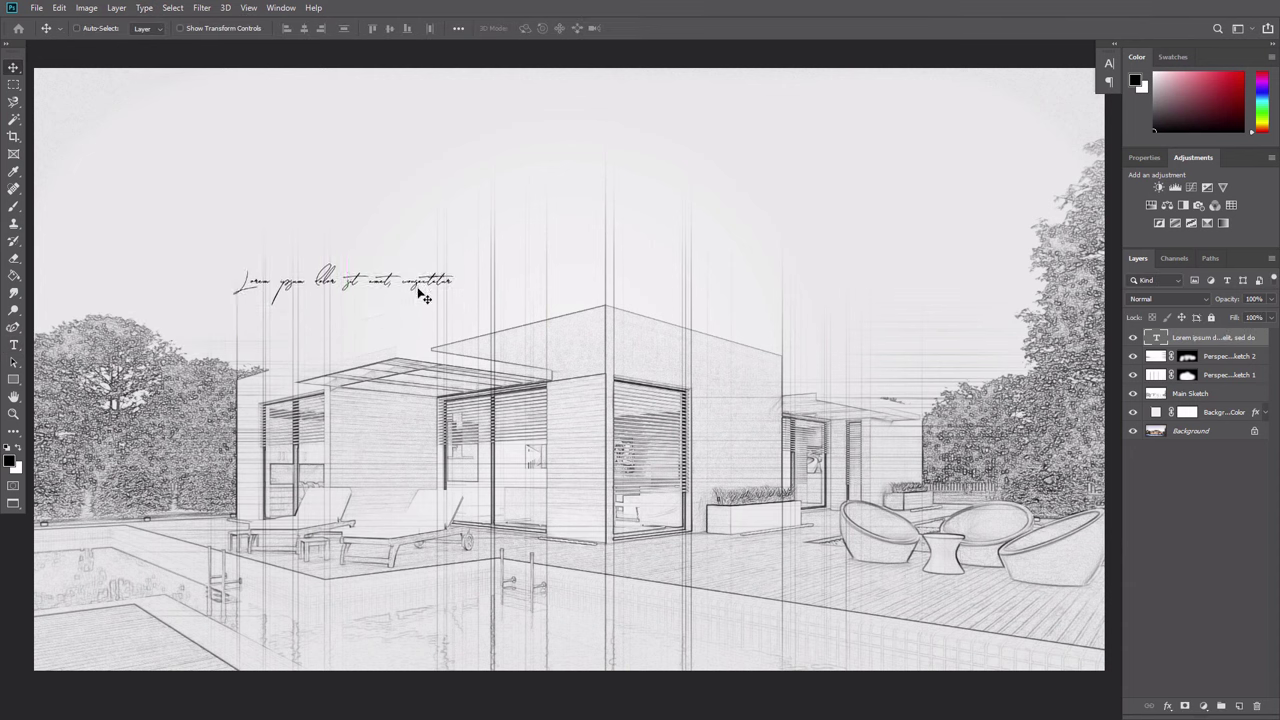
key(ctrl+Return)
mouse_move(409, 316)
mouse_down()
mouse_move(400, 330)
mouse_move(465, 335)
mouse_move(401, 336)
mouse_up()
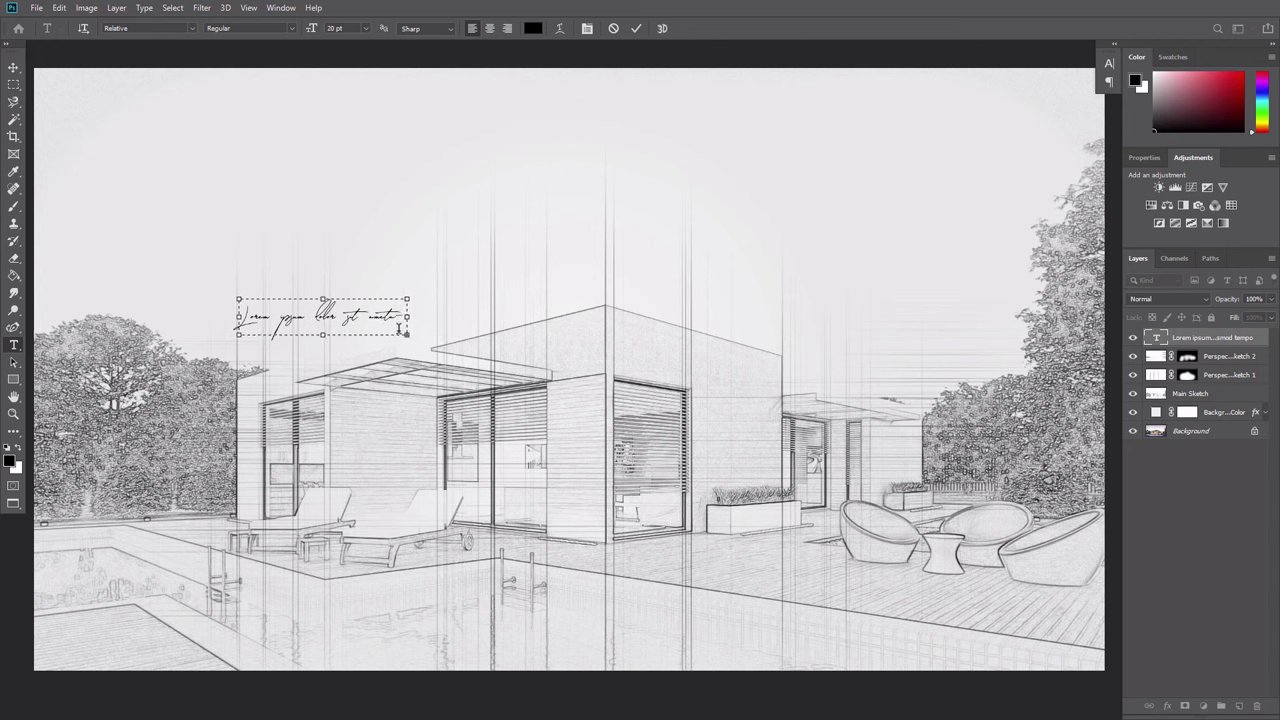
key(ctrl+Return)
key(v)
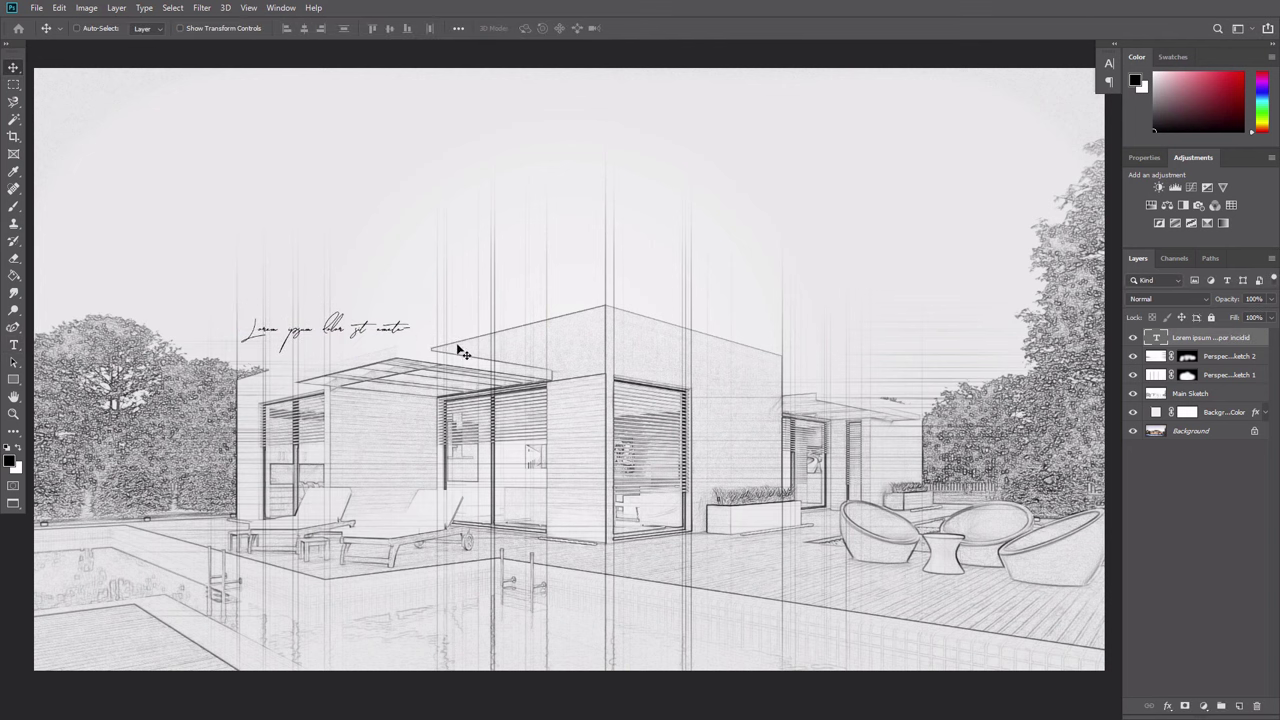
double_click(1178, 337)
key(Return)
Paste a second placeholder text block near the bottom, just above the pool edge.
key(t)
click(372, 612)
key(ctrl+v)
key(ctrl+Return)
drag(535, 611, 542, 620)
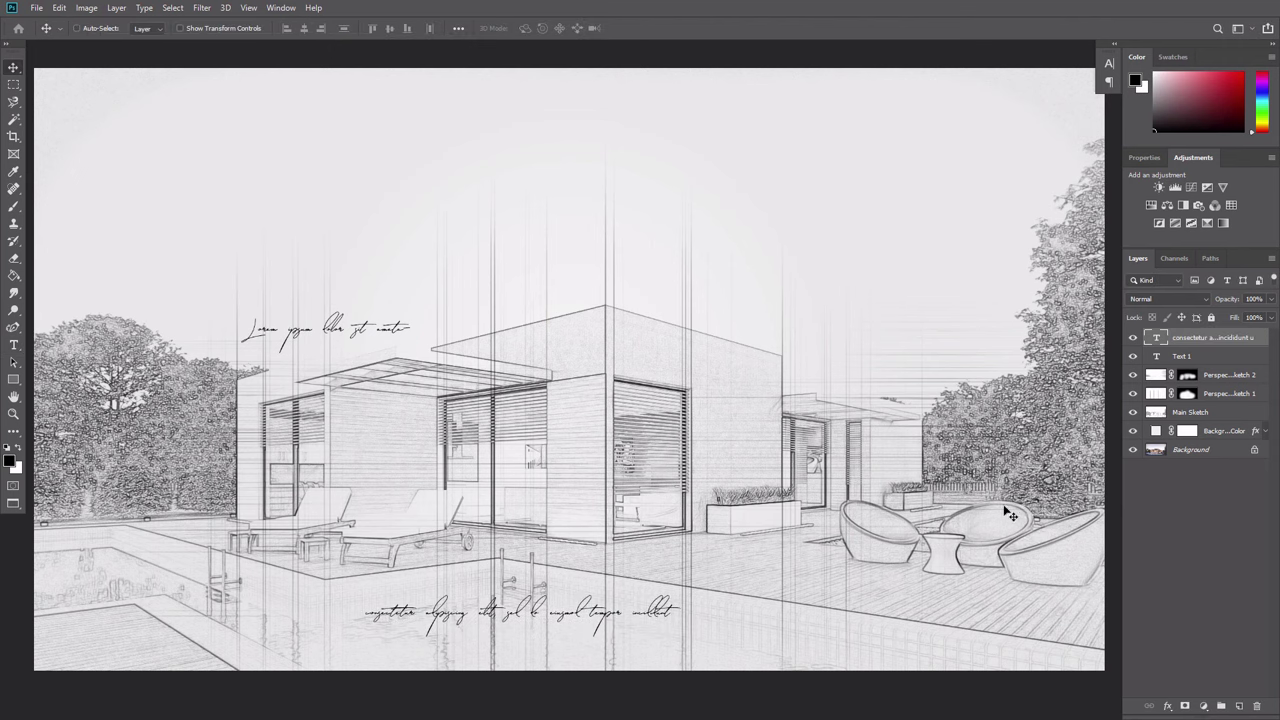
Paste a third placeholder text block in a box above the house roof.
key(t)
drag(514, 270, 880, 320)
text(adipiscing elit, sed do eiusmod tempor incididunt ut labore et dolore)
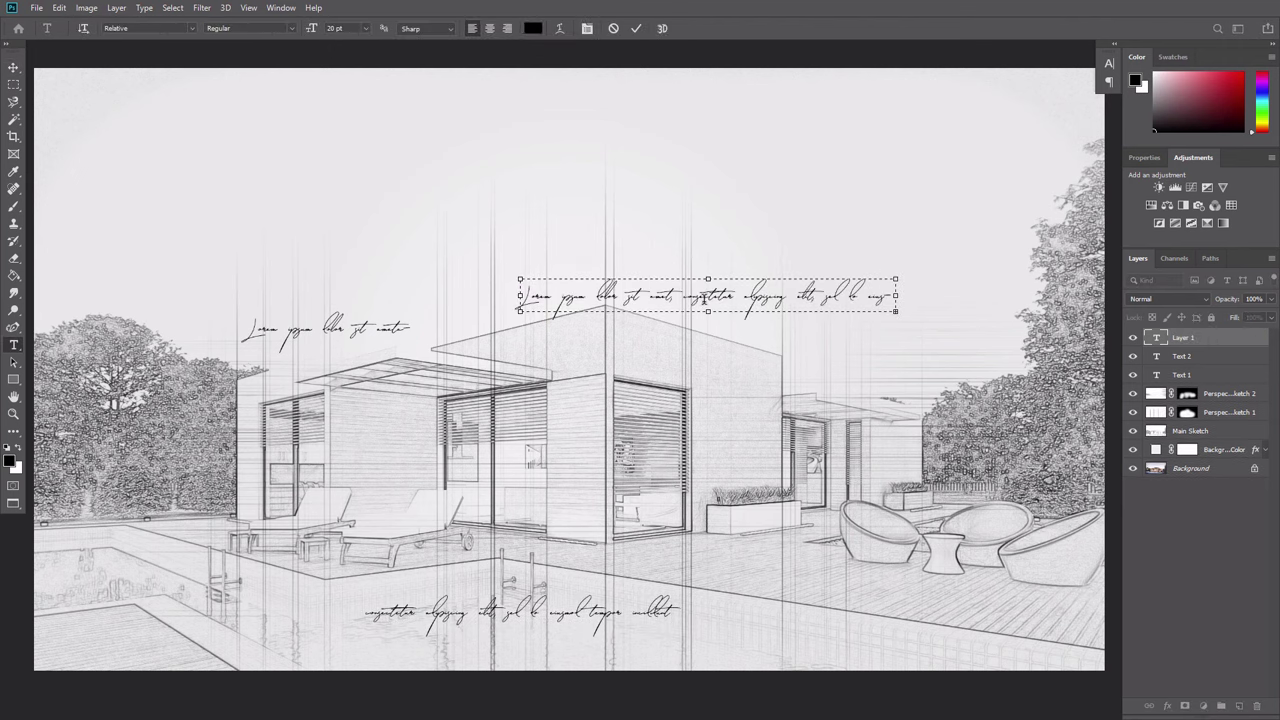
key(ctrl+Return)
key(t)
click(714, 291)
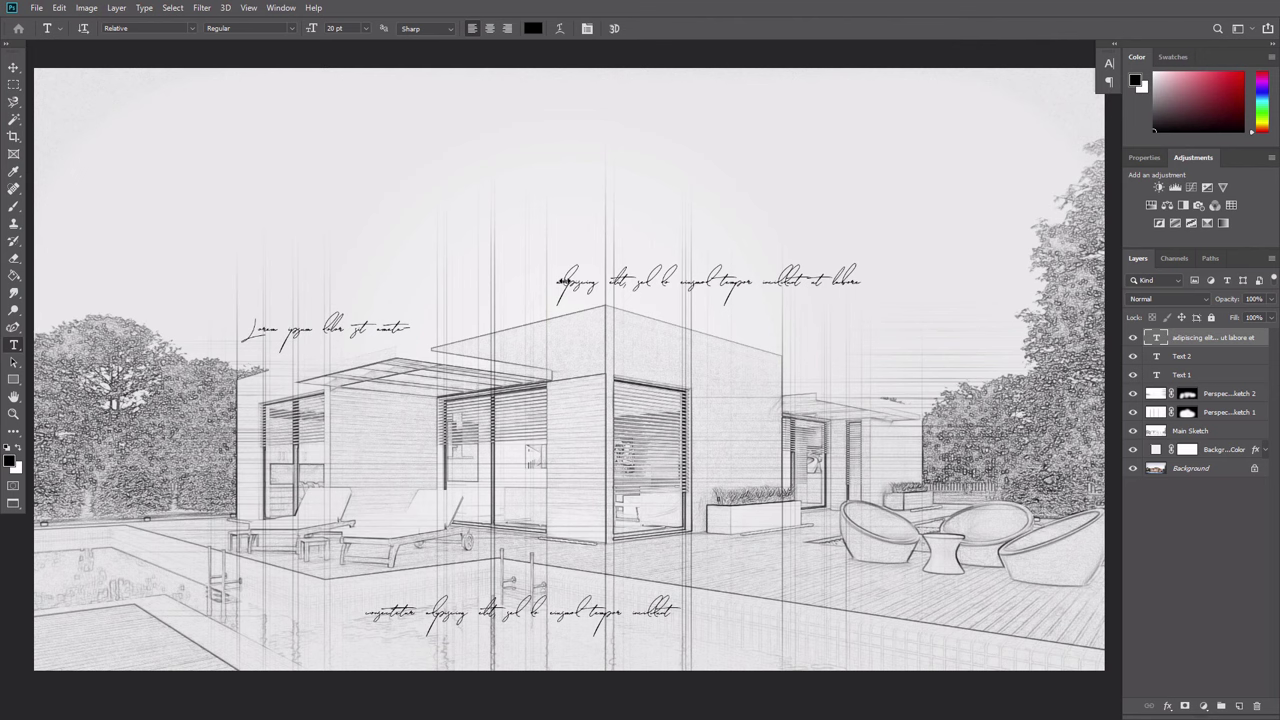
Rotate the roof text 15° to follow the slope and nudge it slightly lower.
key(ctrl+t)
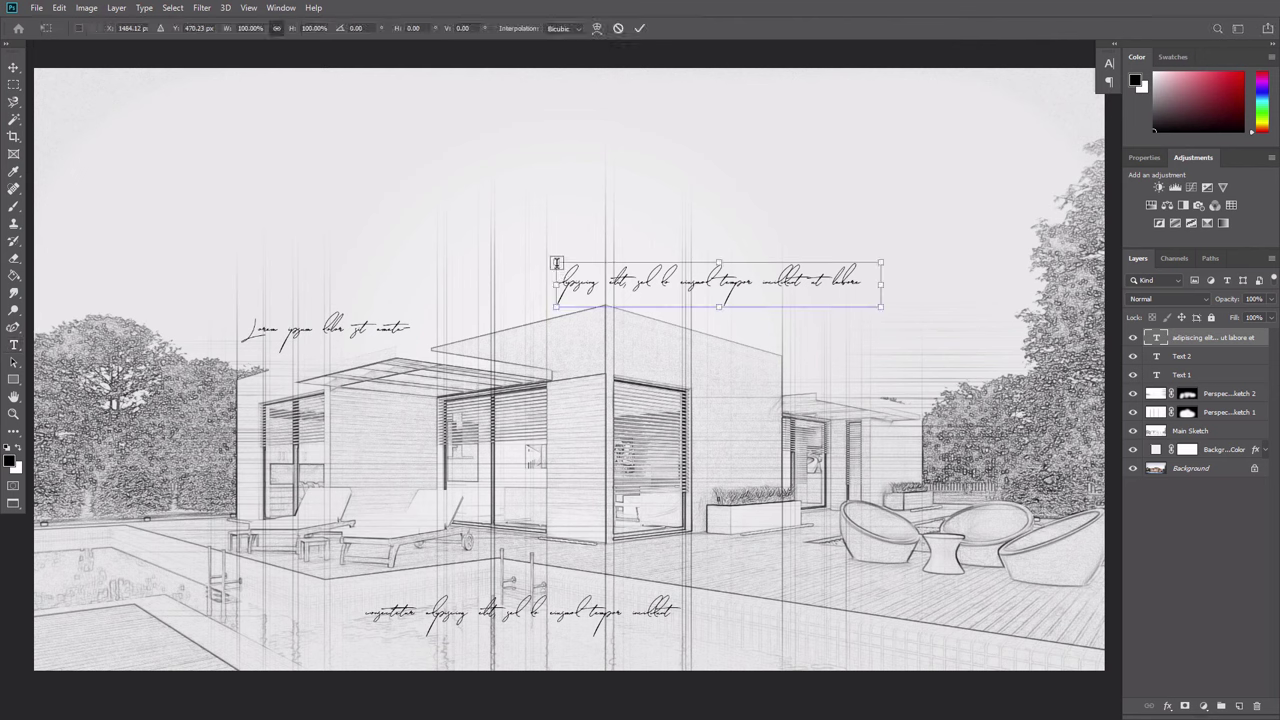
click(332, 30)
text(15)
key(Return)
key(Return)
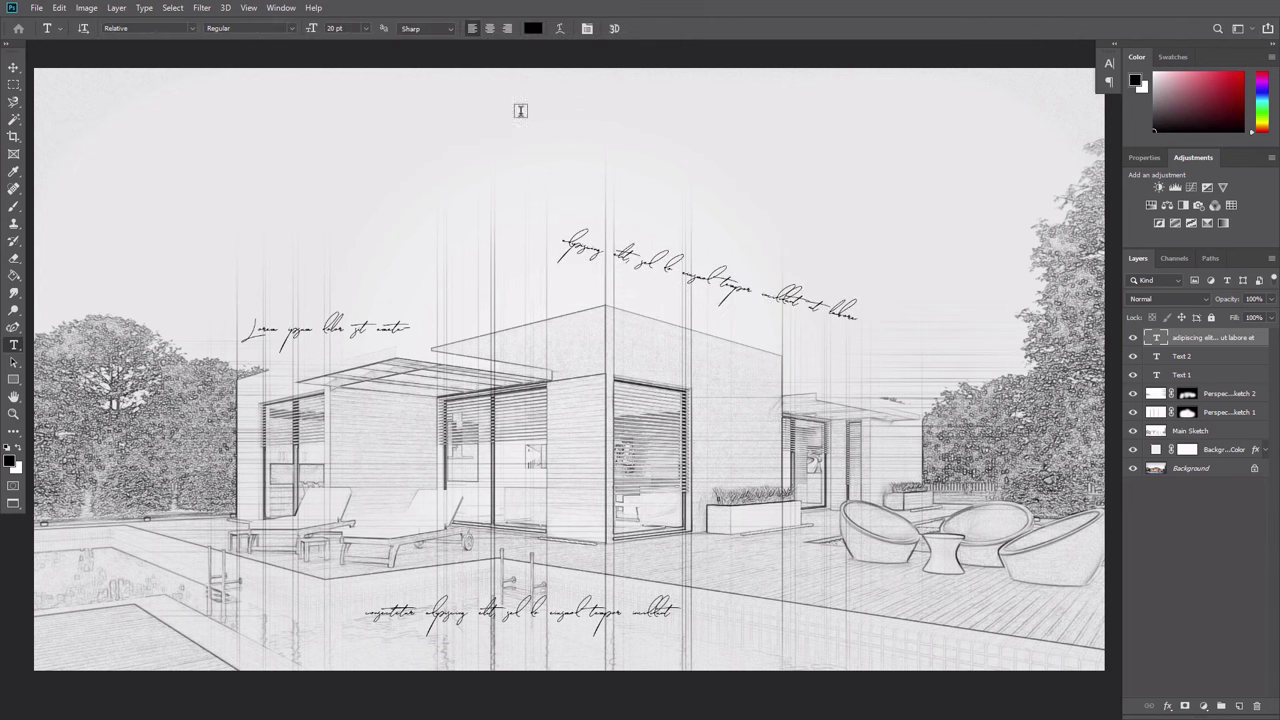
key(v)
drag(650, 248, 650, 283)
Rename the top text layer 'Text 3' and add a Soft Light Gradient Map 'Overall Contrast' at 35%.
double_click(1185, 338)
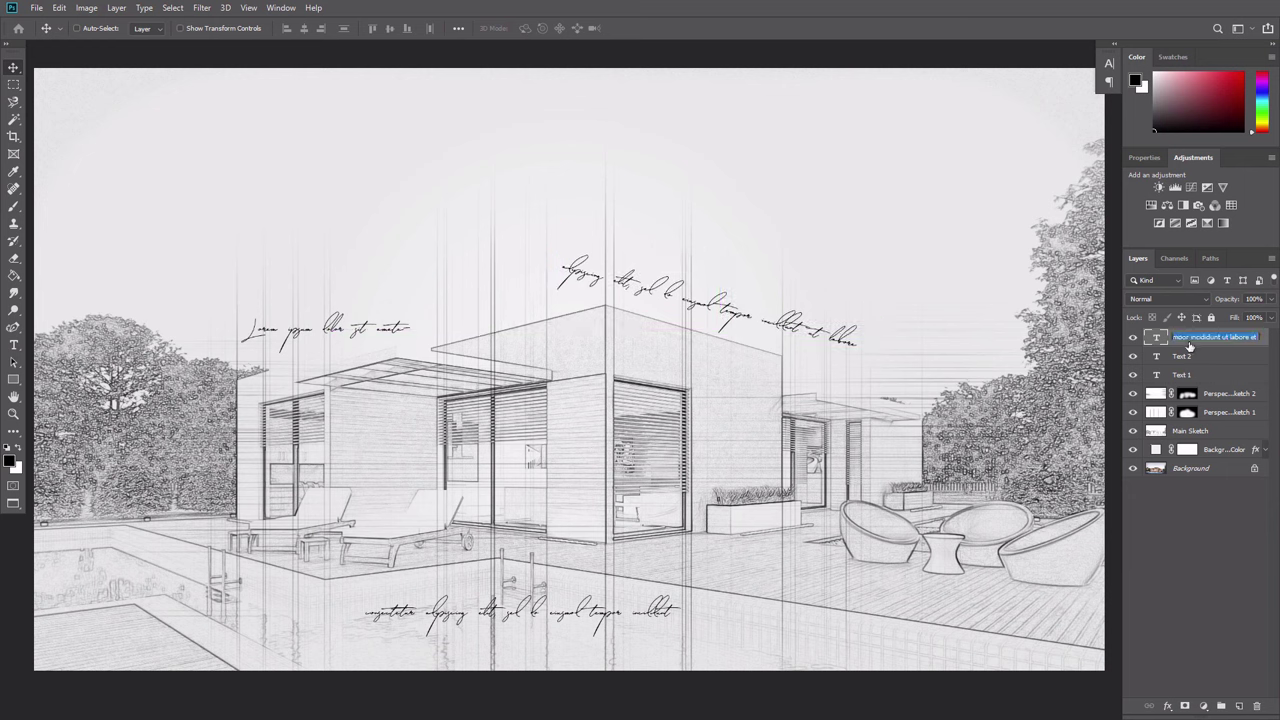
text(Text 3)
click(1203, 706)
click(1208, 682)
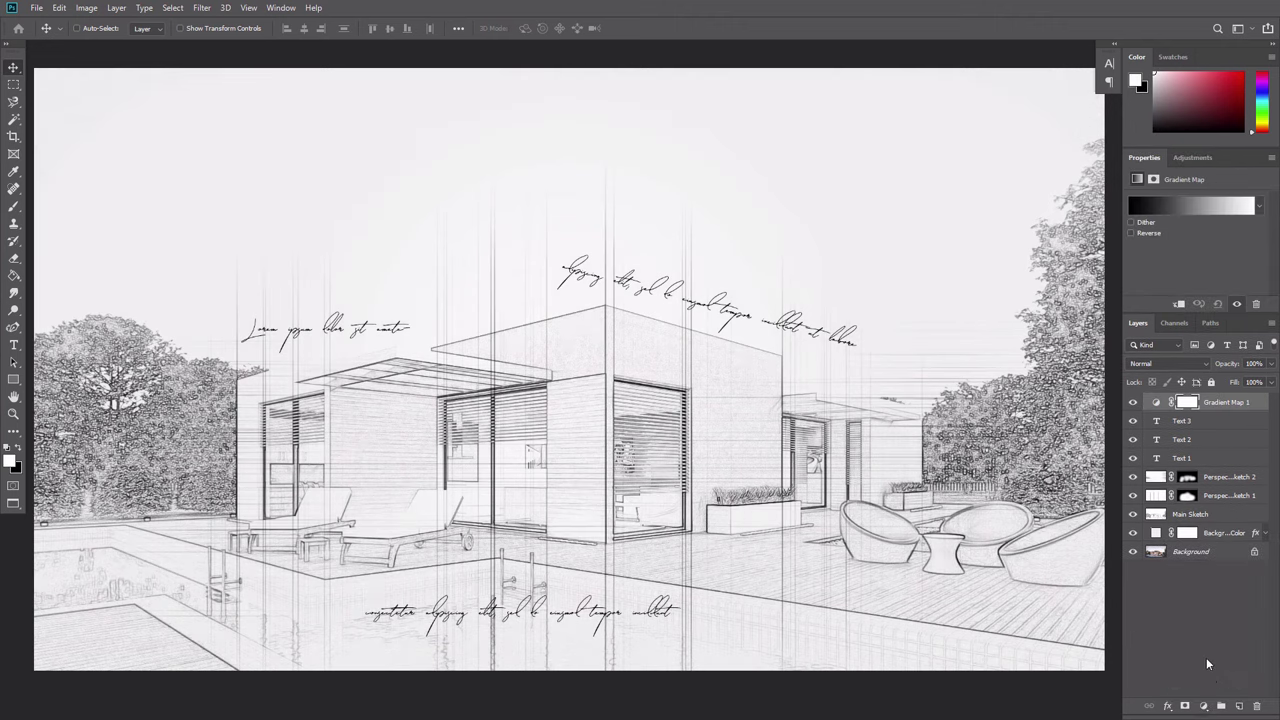
double_click(1217, 401)
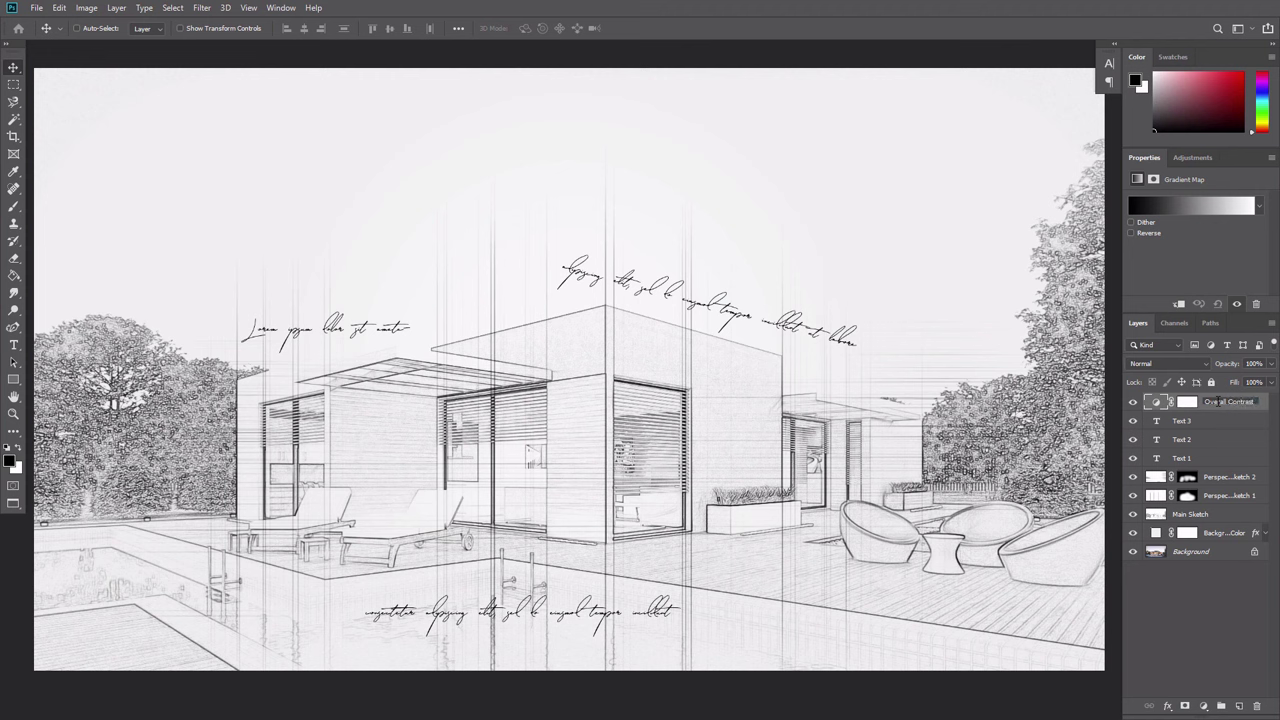
text(Overall Contrast)
key(Return)
click(1195, 366)
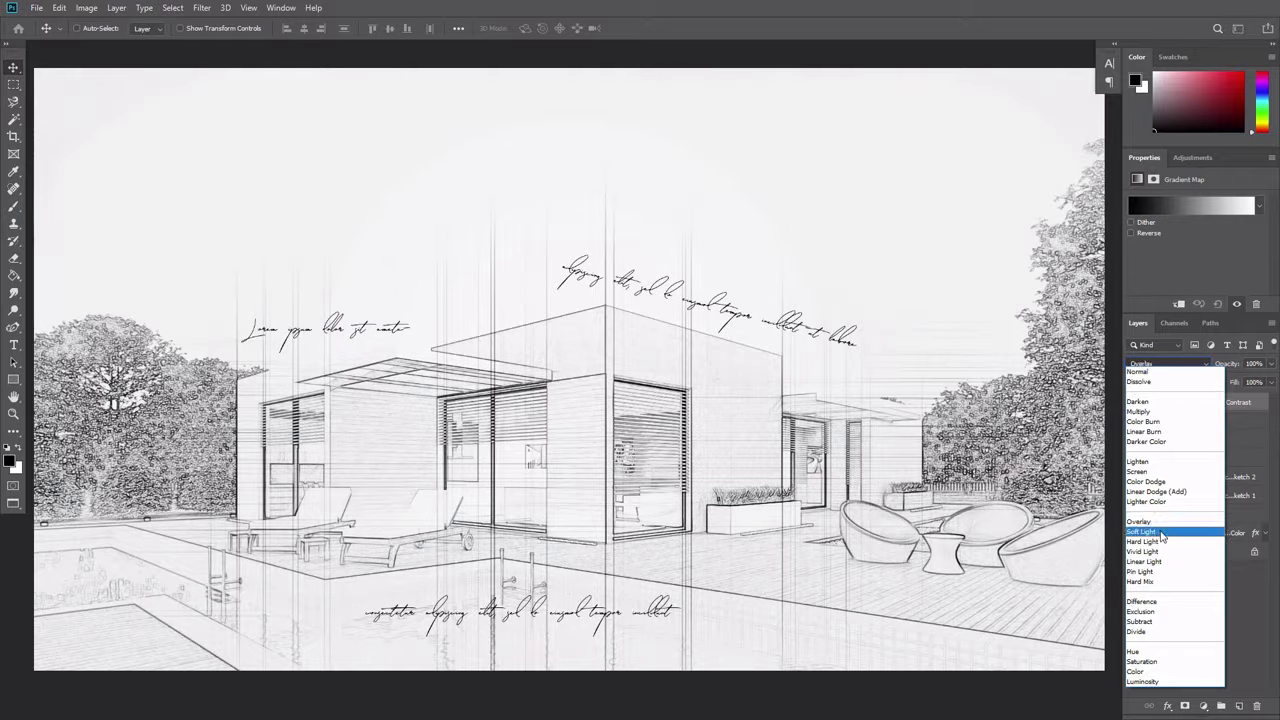
click(1170, 533)
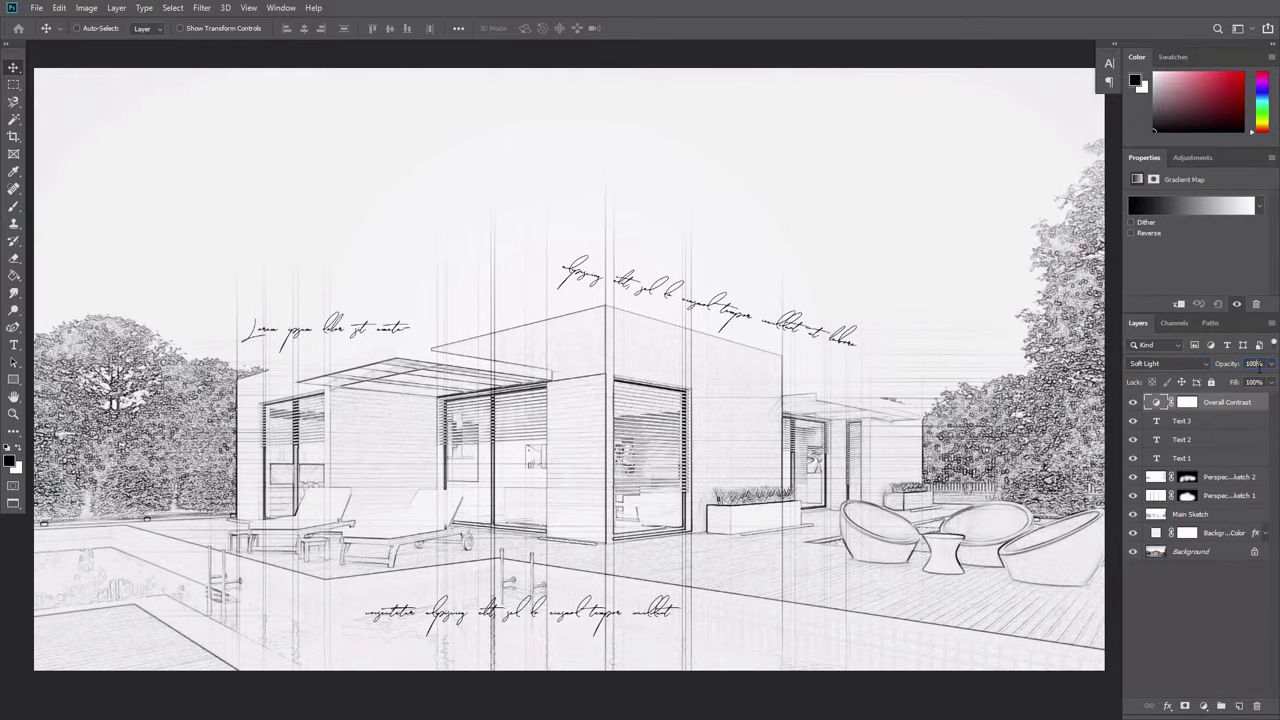
click(1253, 364)
text(35)
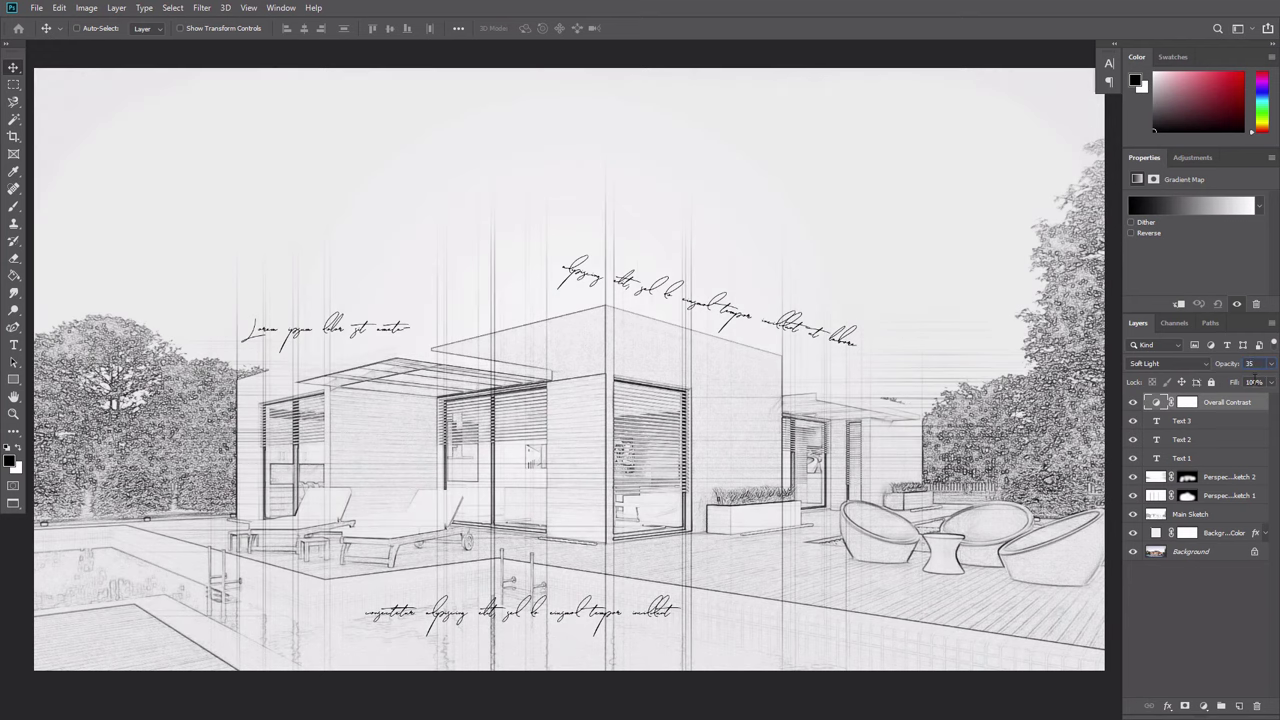
Add a Levels layer named 'Overall Brightness' with the white input level set to 250.
click(1203, 706)
click(1214, 528)
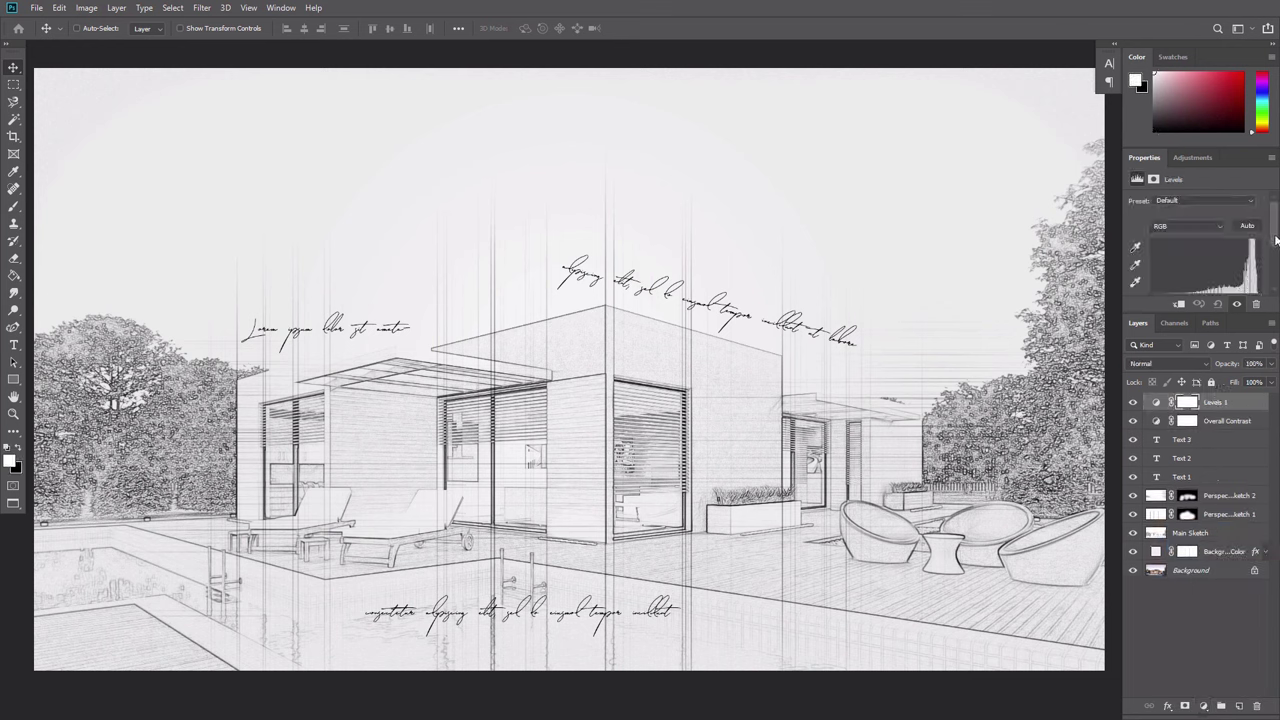
drag(1276, 240, 1276, 260)
double_click(1244, 269)
text(250)
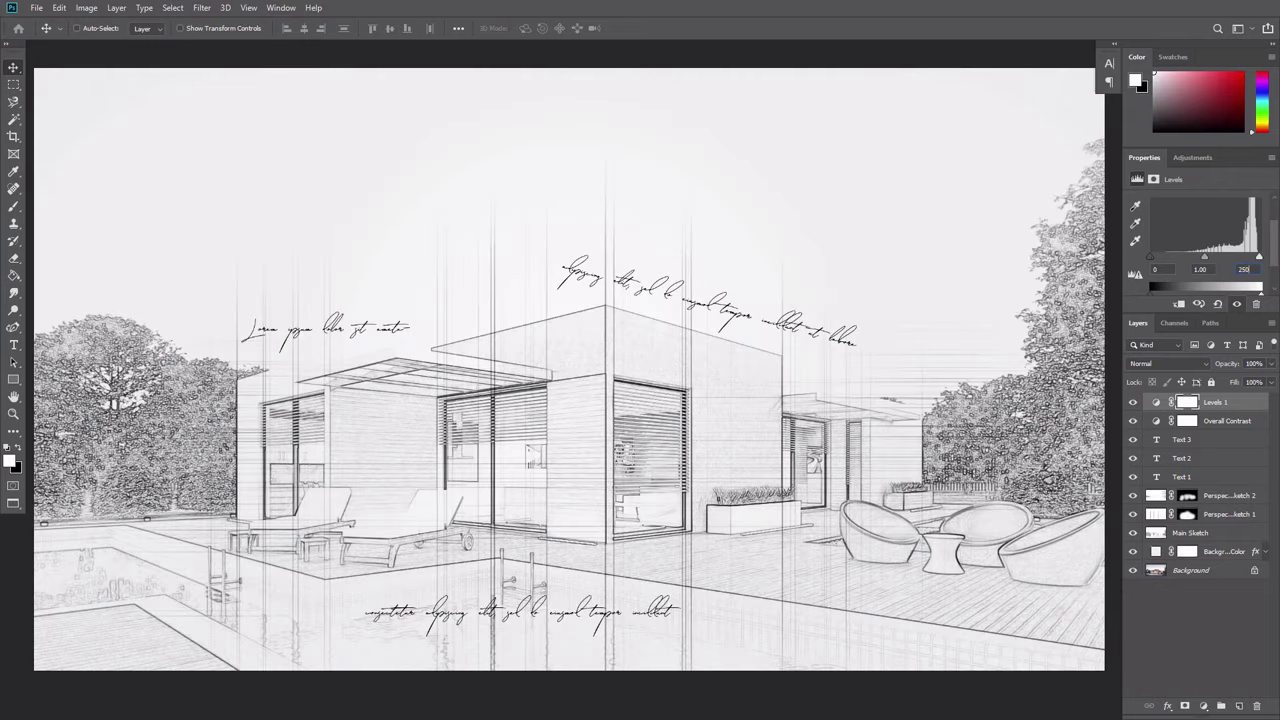
double_click(1214, 401)
text(Overall)
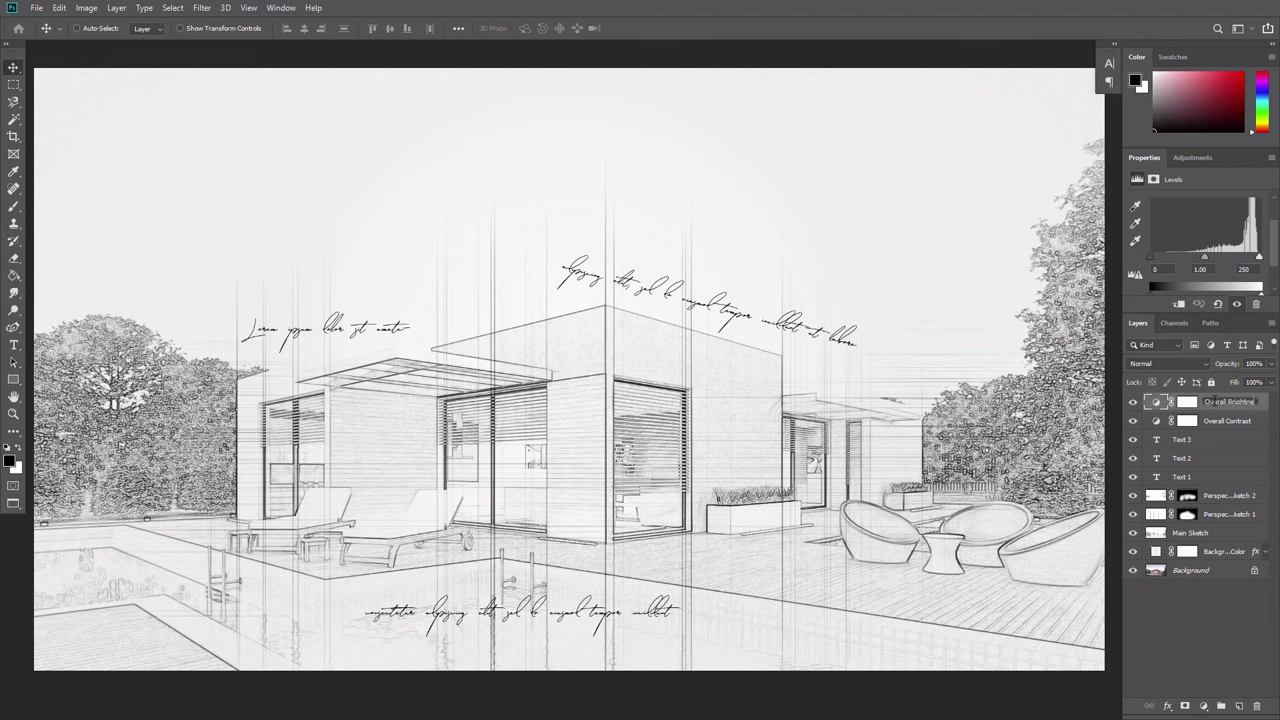
text( Brightness)
Stamp all visible layers into a new merged layer and apply a 2.0-pixel High Pass filter.
key(Return)
key(ctrl+shift+alt+e)
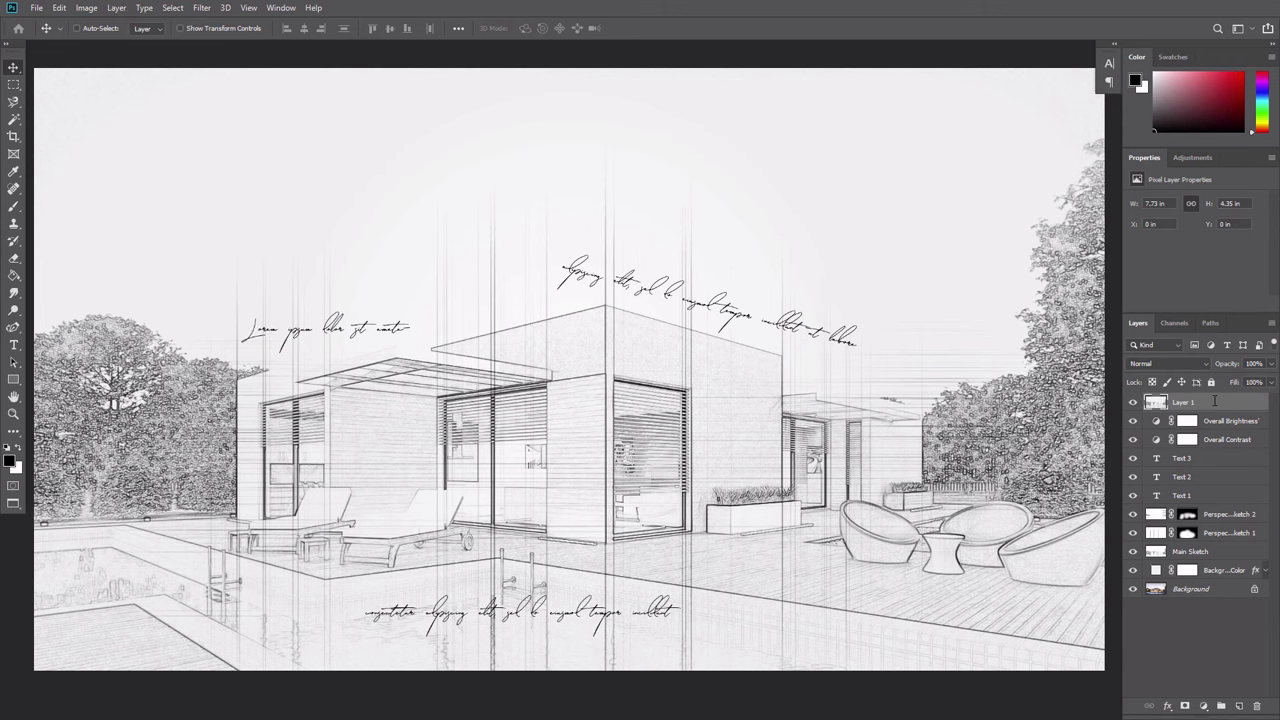
click(203, 8)
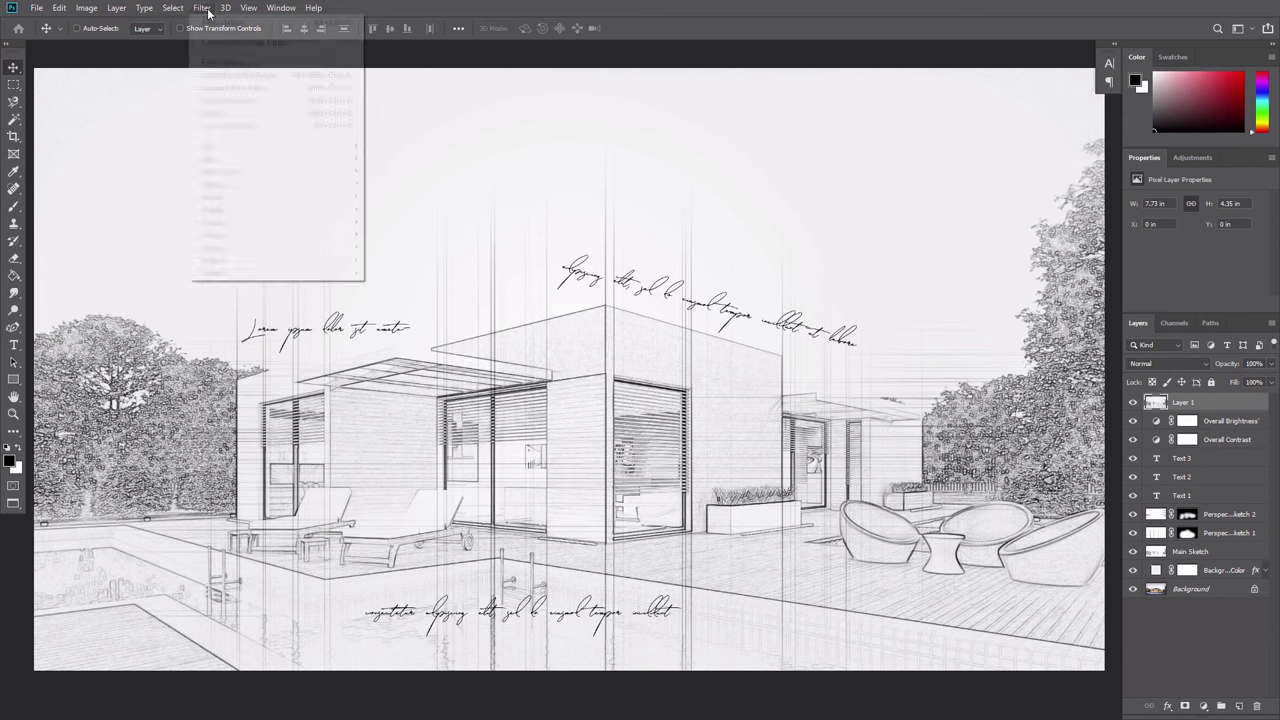
mouse_move(340, 273)
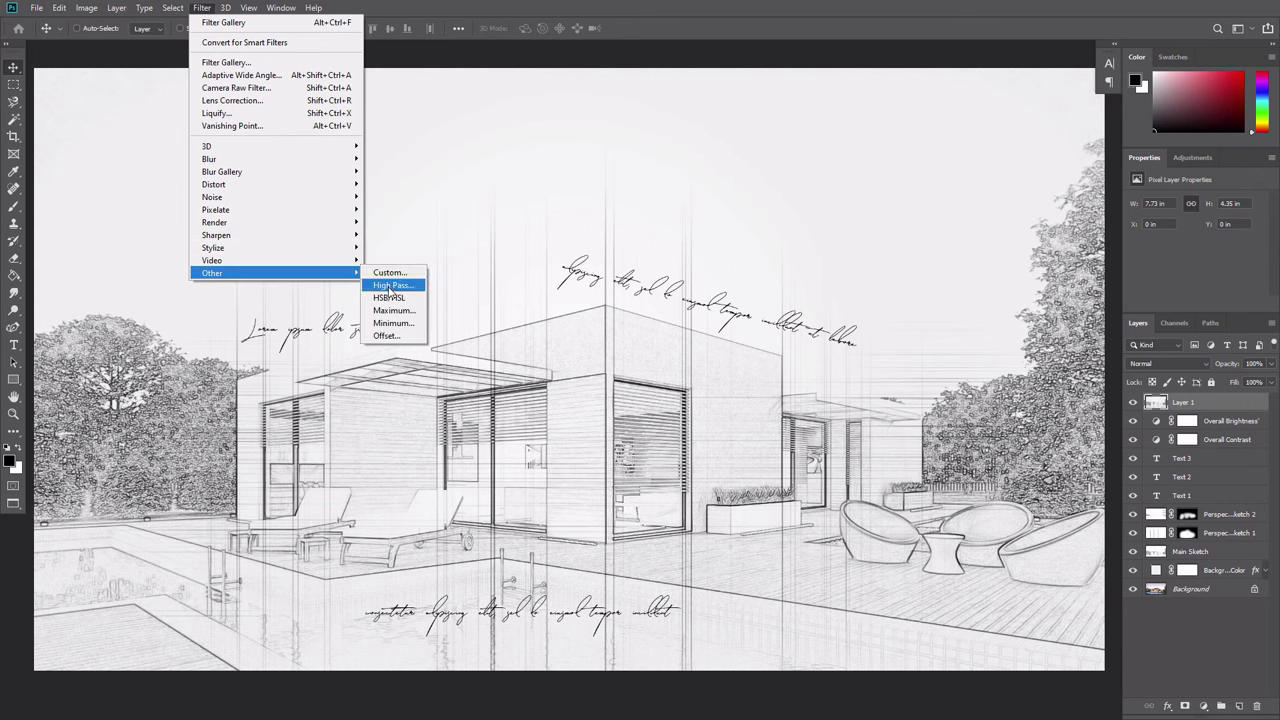
click(388, 286)
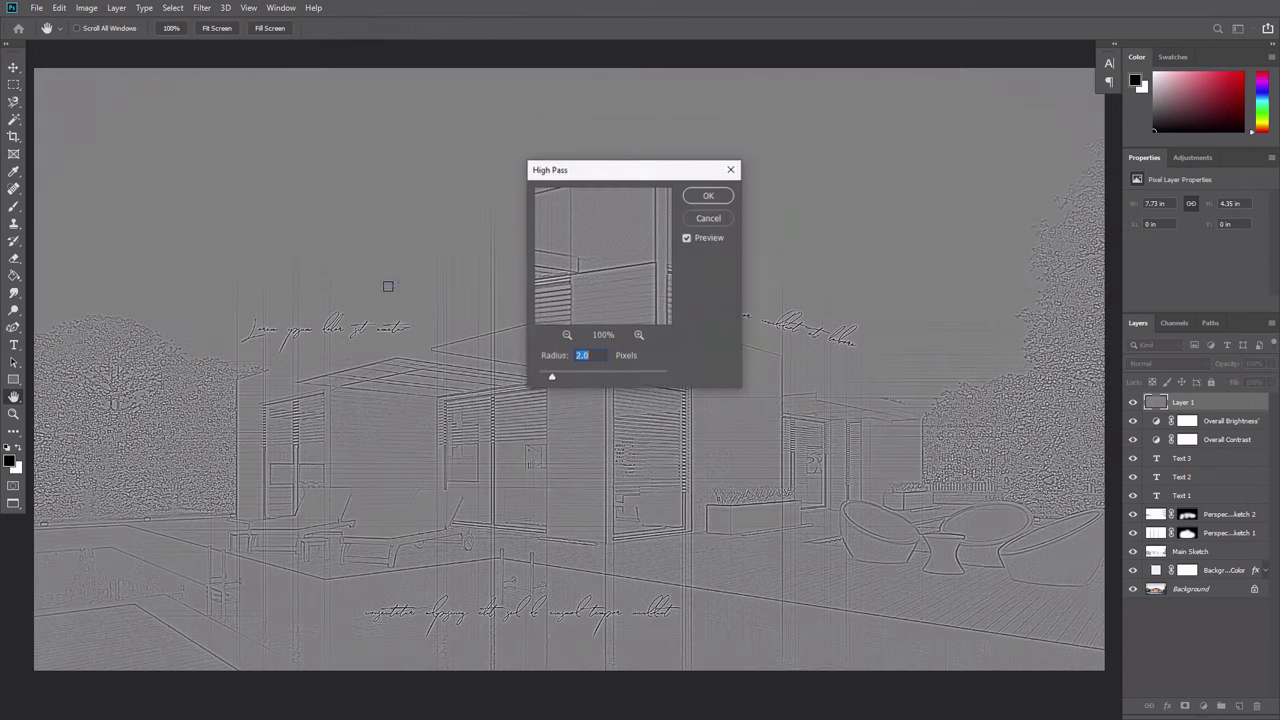
click(697, 197)
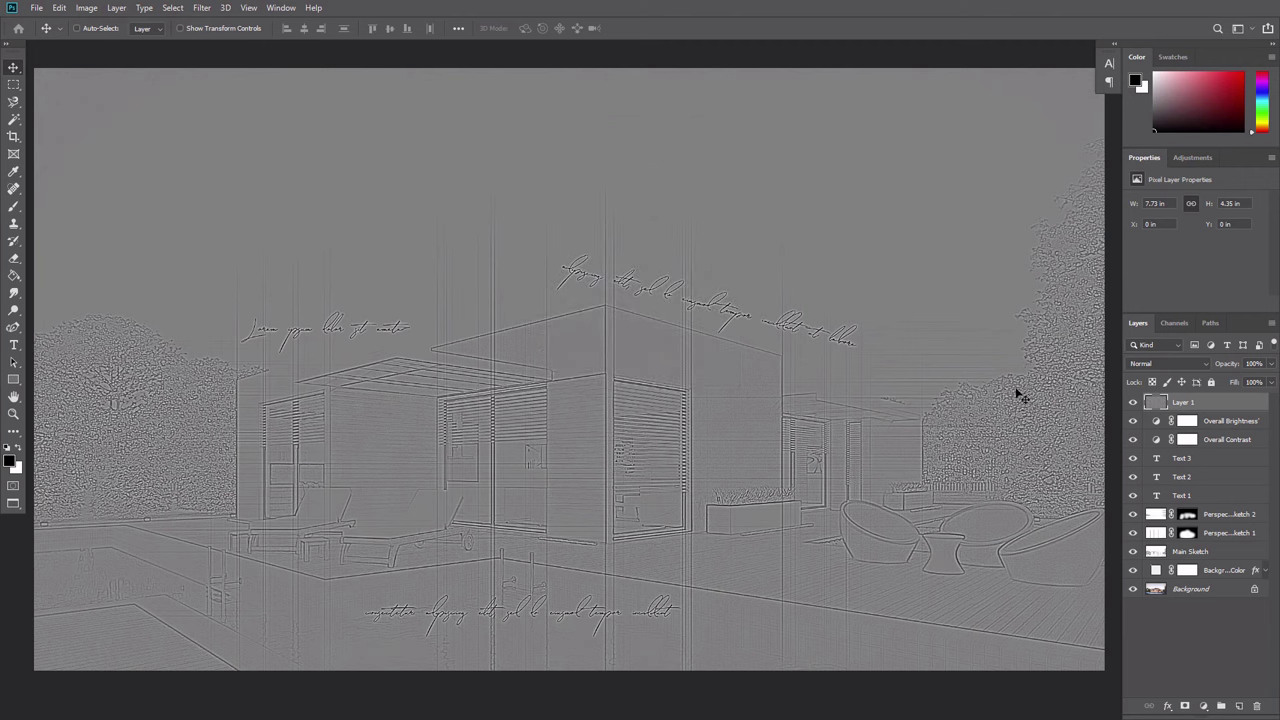
Blend the merged layer in Hard Light and name it 'Overall Sharpening'.
click(1152, 363)
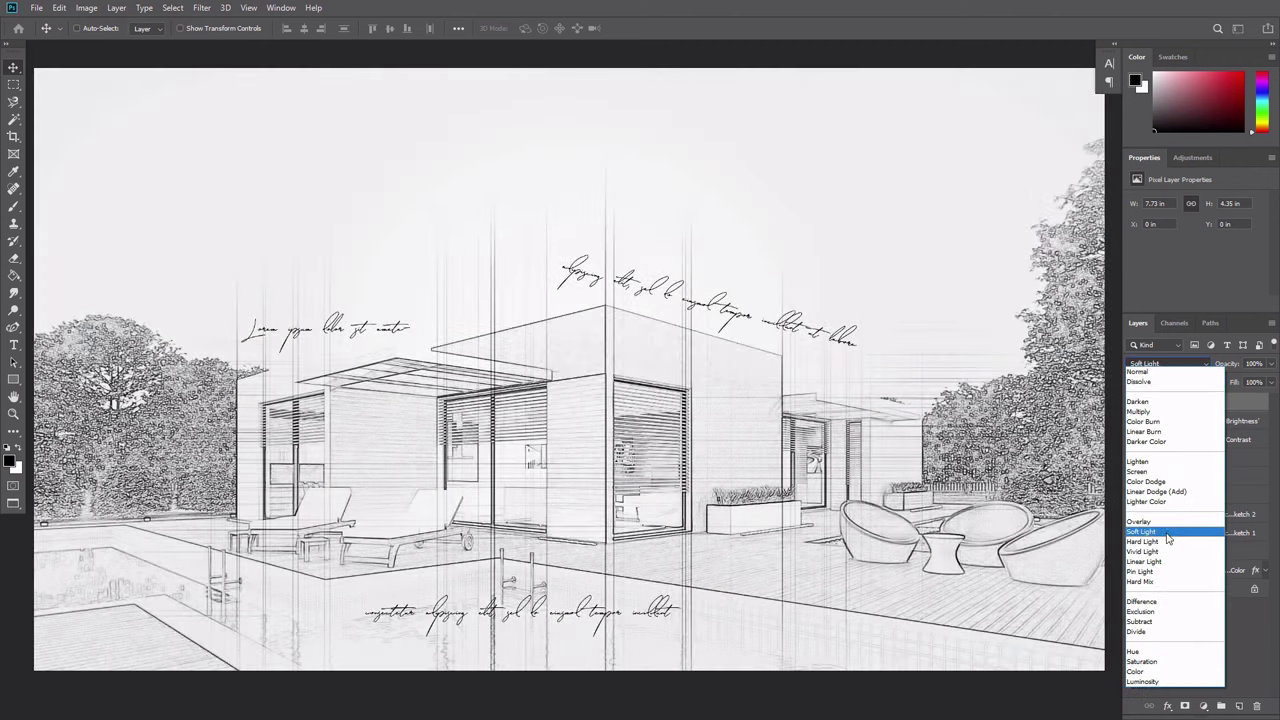
click(1164, 541)
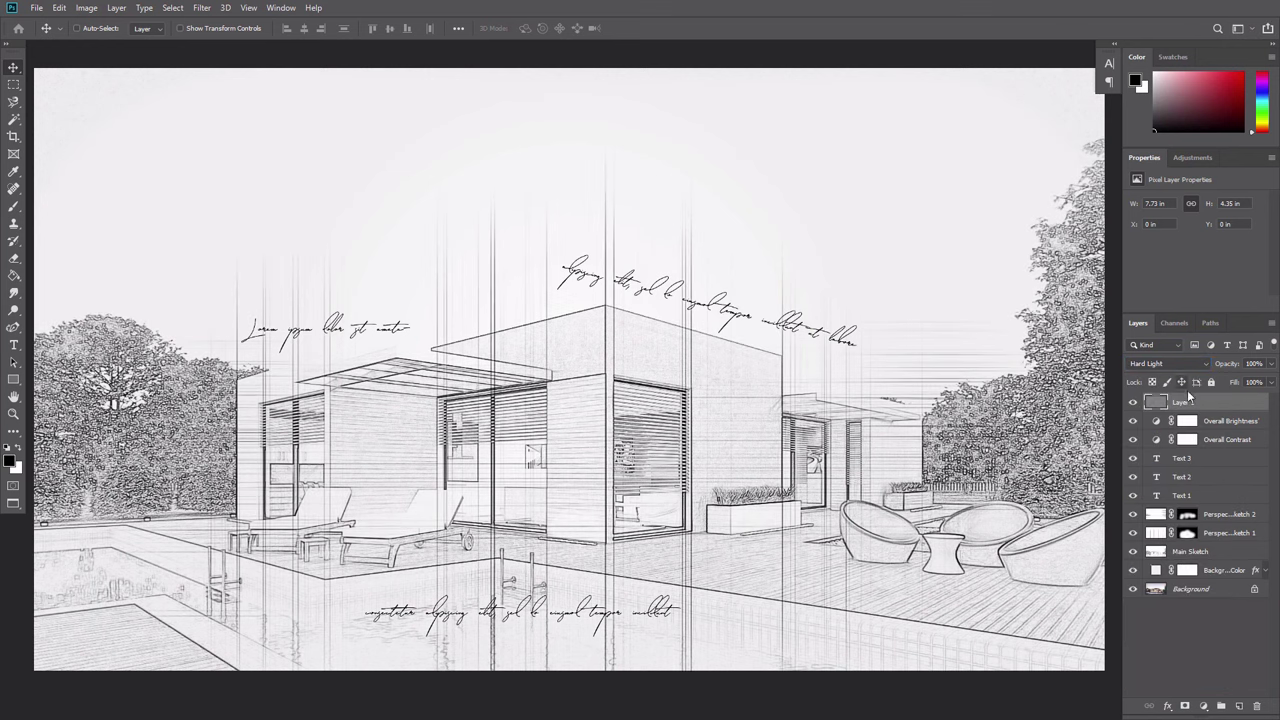
double_click(1182, 402)
text(Overall Sharpening)
key(Return)
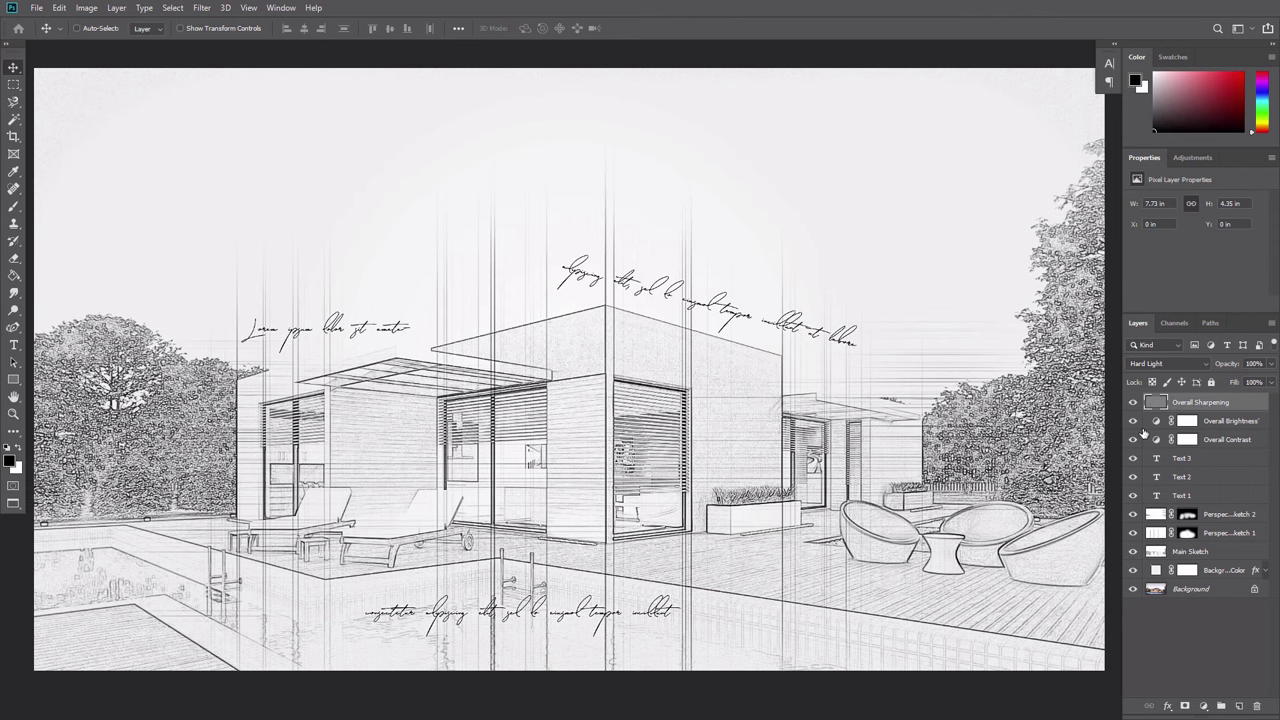